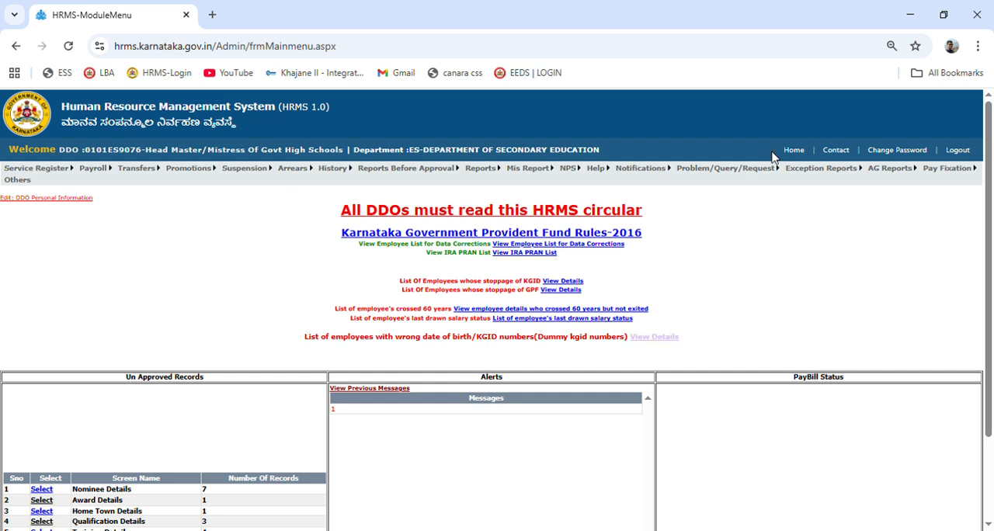
Open arrear bill generation and retrieve the employee's record by entering their KGID number.
mouse_move(295, 170)
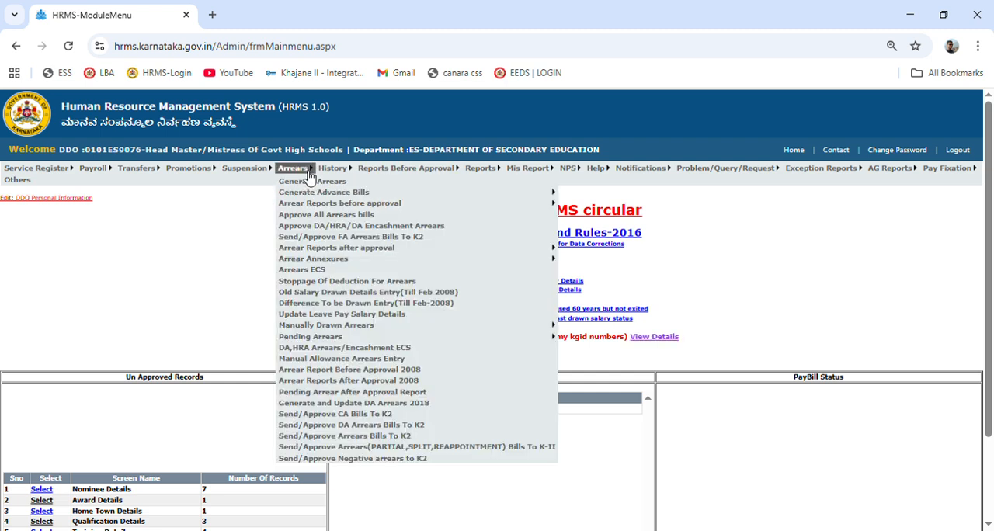
left_click(313, 182)
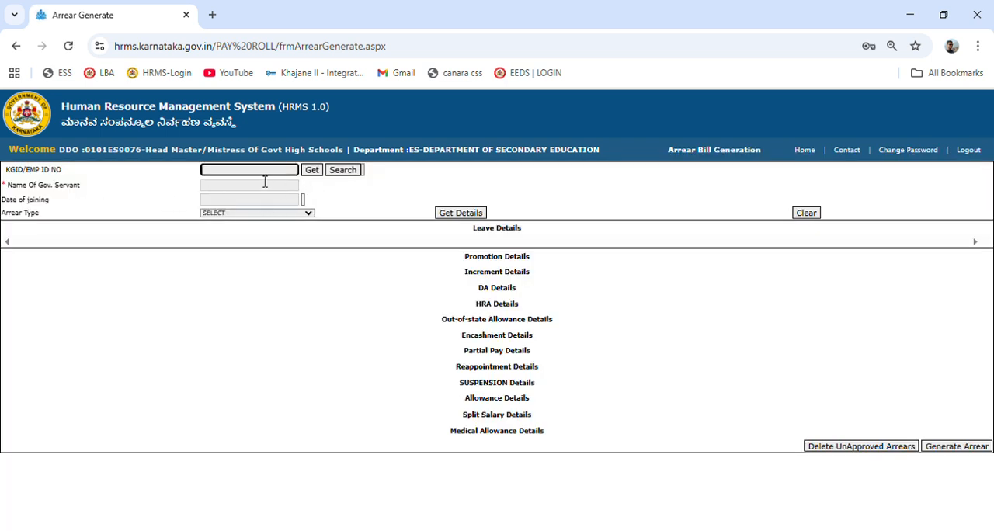
left_click(311, 171)
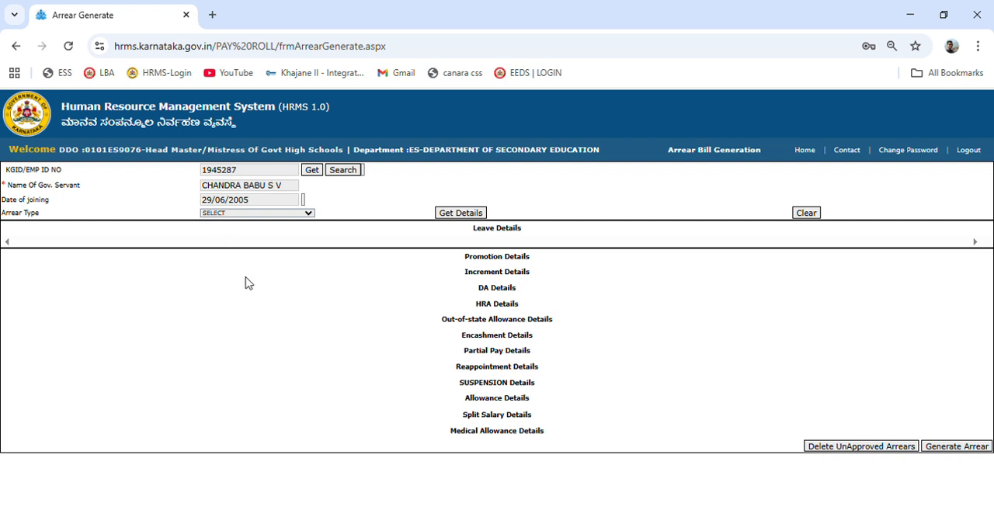
Load the employee's Promotion Arrear details and select the 20 Year Time Bound Promotion record effective 29/06/2025.
left_click(248, 371)
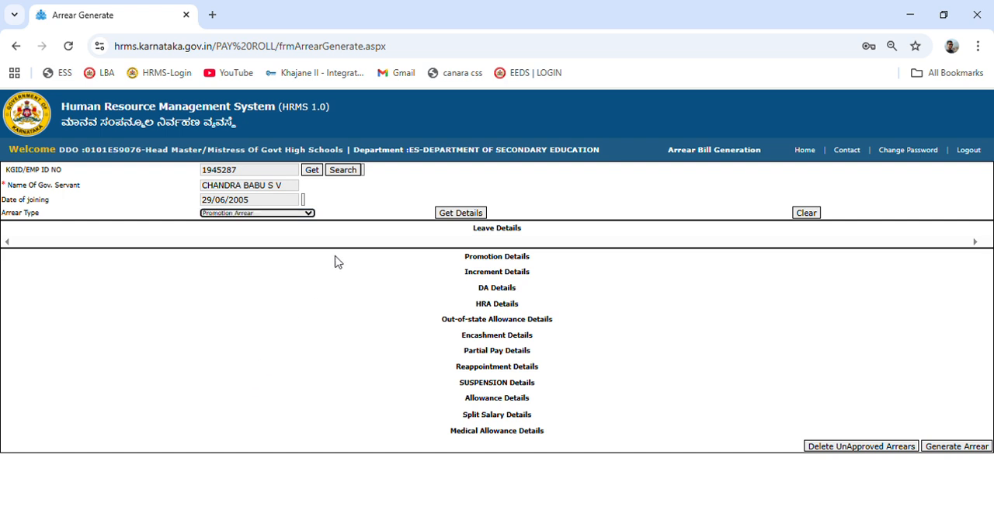
left_click(463, 213)
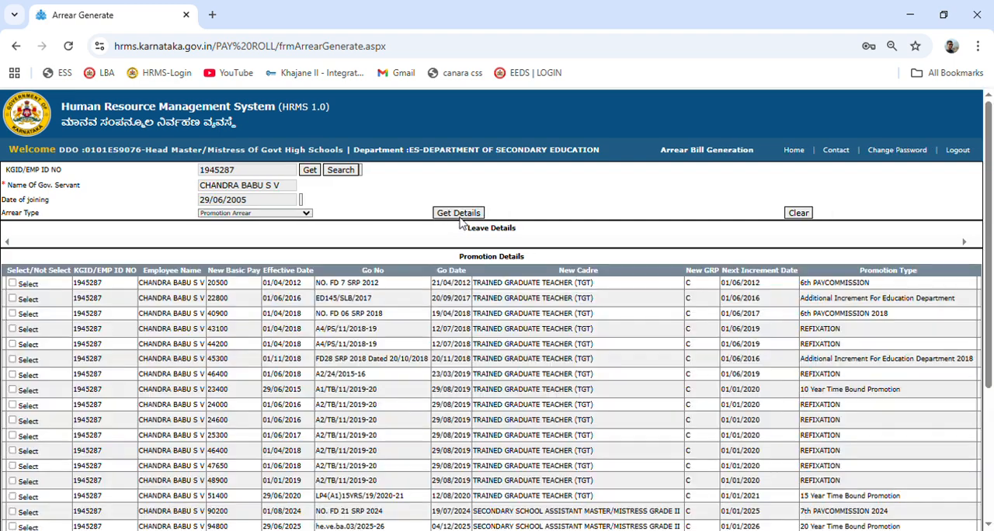
scroll(599, 217, "down", 3)
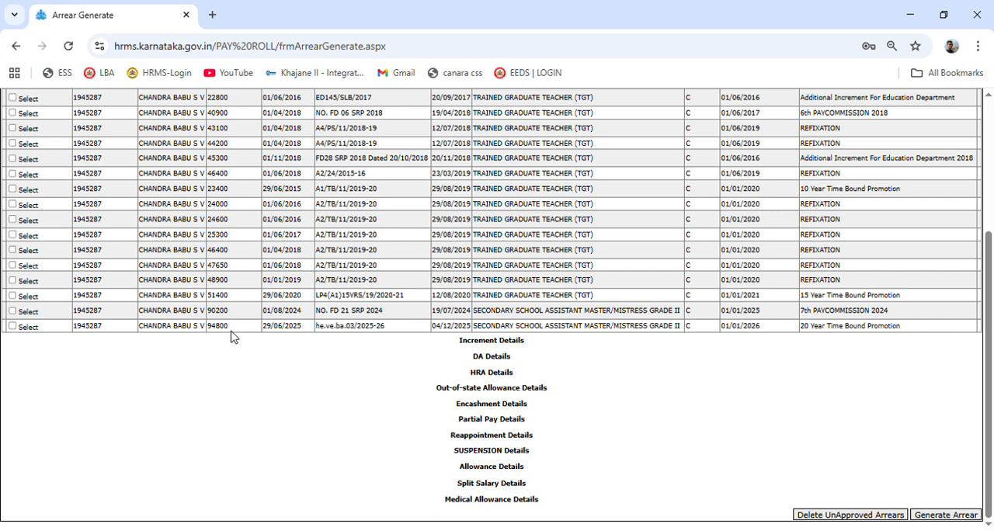
left_click(12, 327)
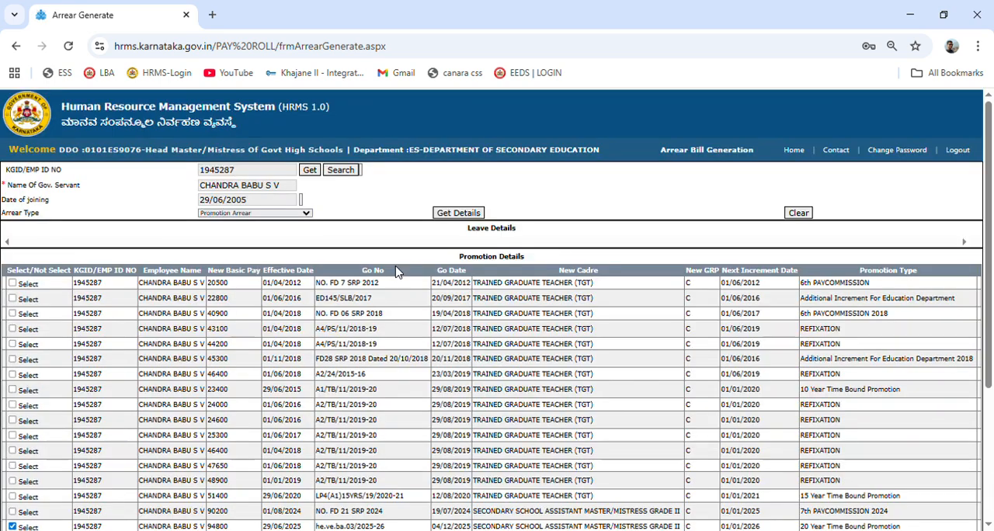
Generate the arrear for the selected 20 Year Time Bound Promotion record and acknowledge the message.
scroll(395, 272, "down", 3)
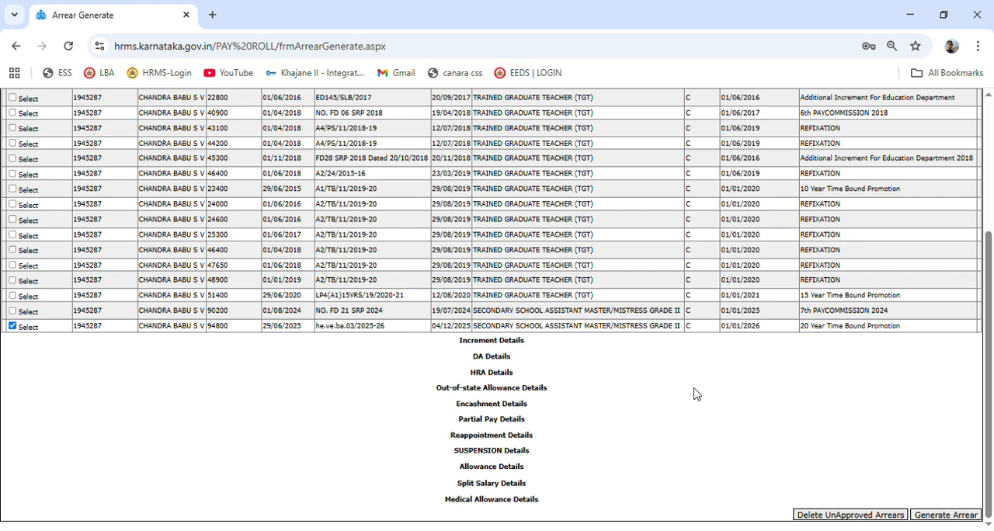
left_click(945, 515)
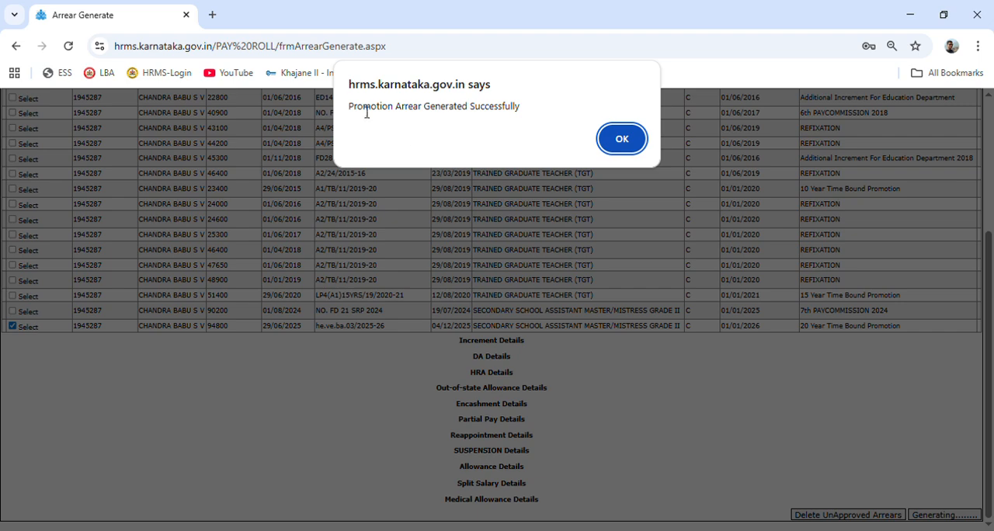
left_click(629, 141)
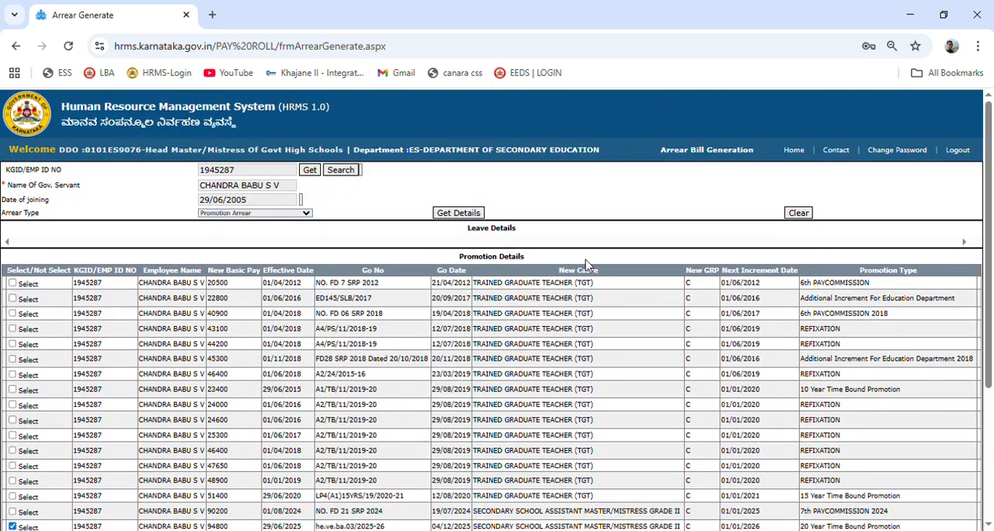
Return to the home page and open the Arrear Report Before Approval form.
left_click(795, 152)
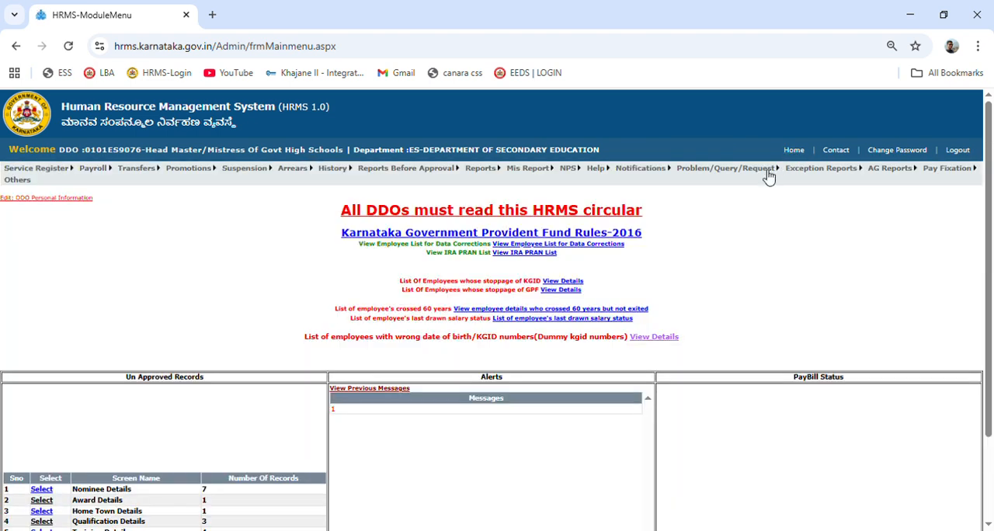
mouse_move(768, 171)
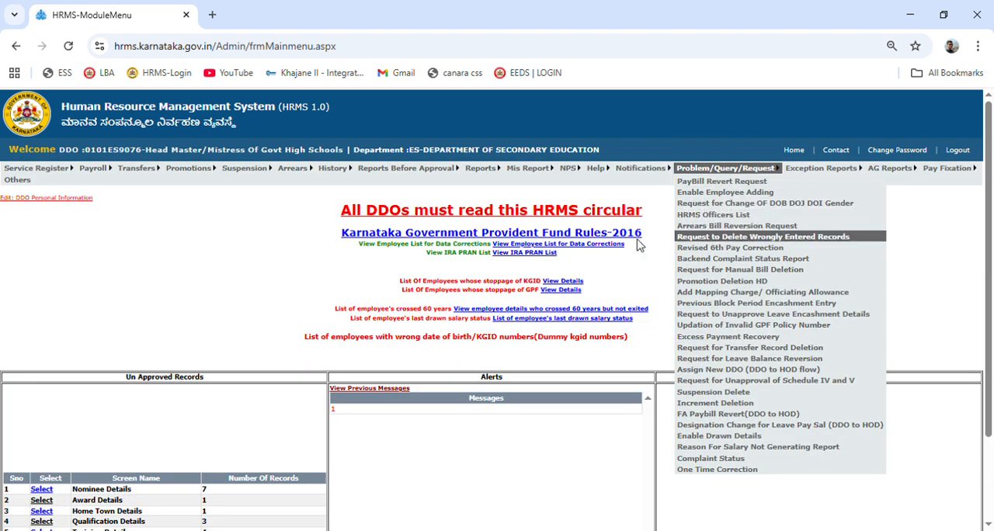
mouse_move(321, 174)
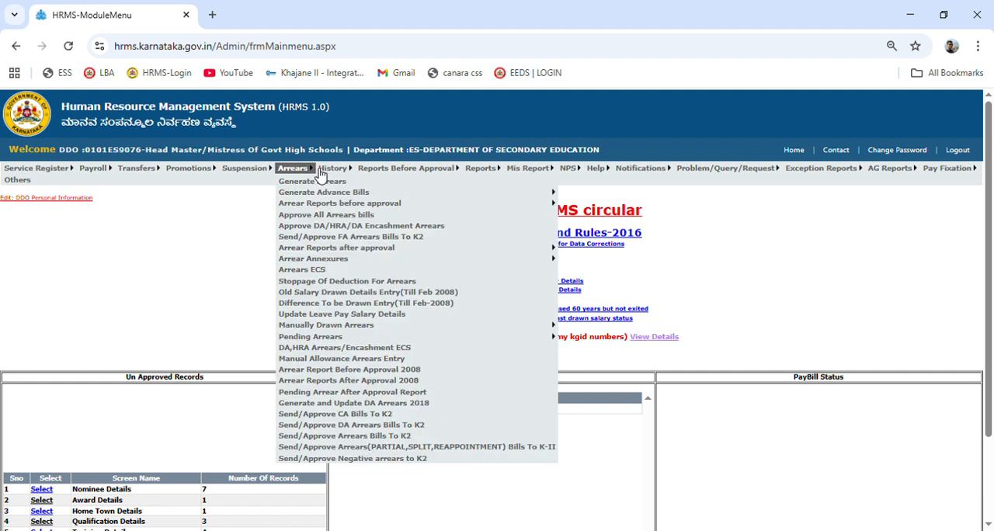
mouse_move(309, 205)
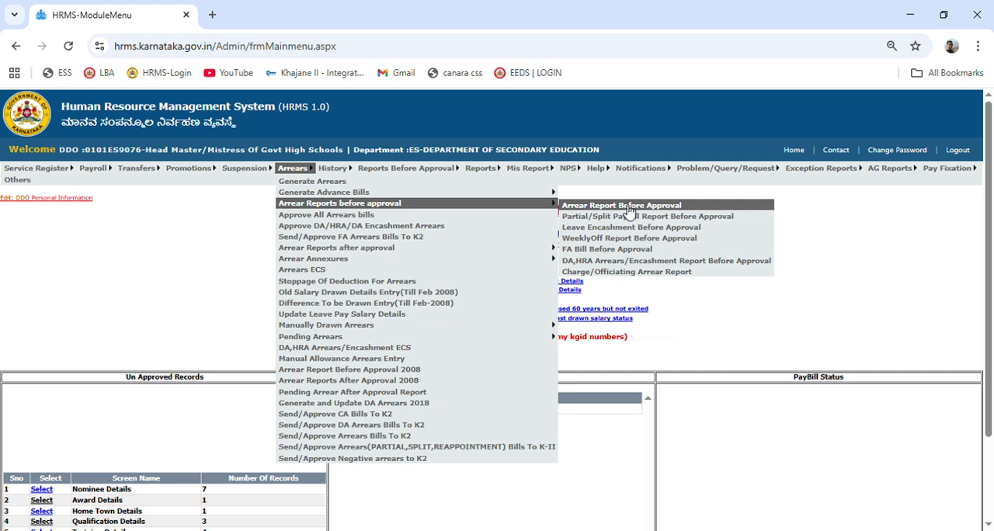
left_click(673, 209)
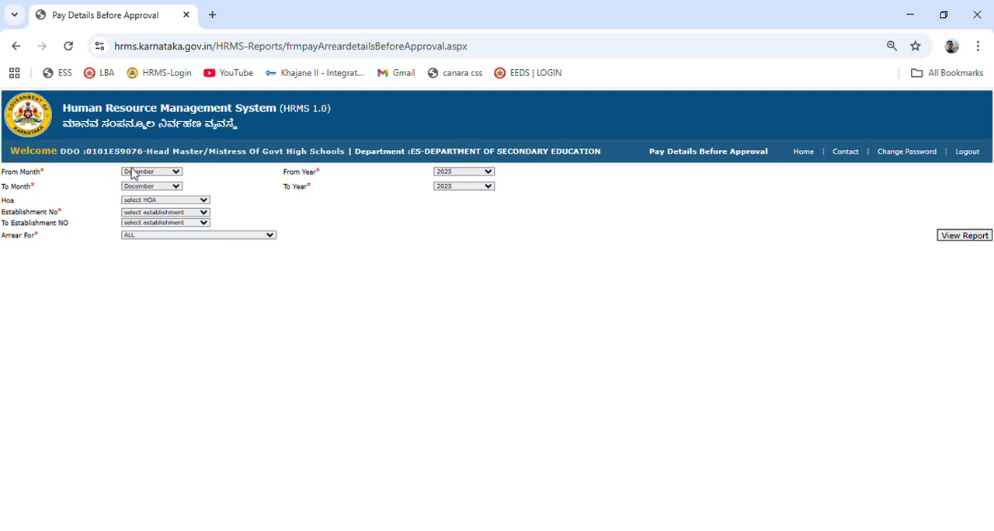
left_click(135, 276)
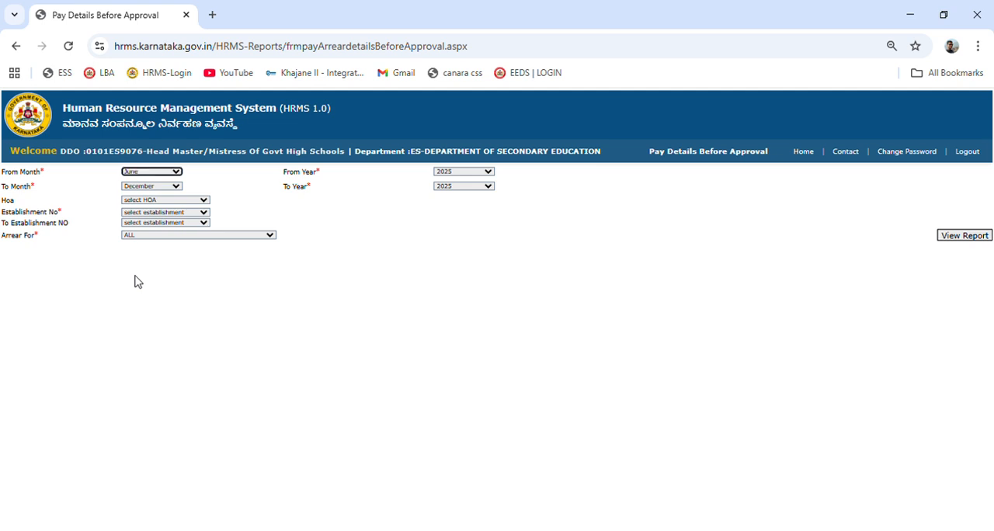
left_click(156, 188)
left_click(166, 384)
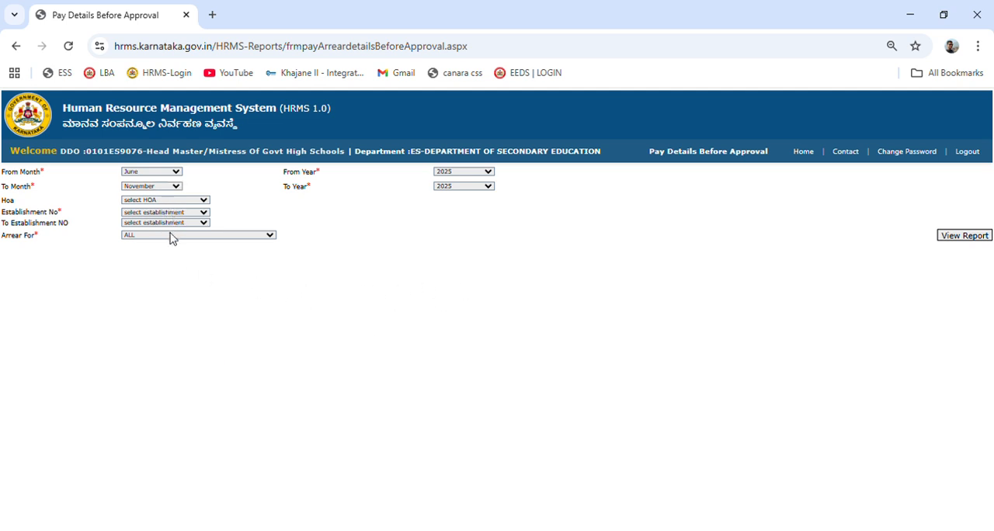
left_click(163, 232)
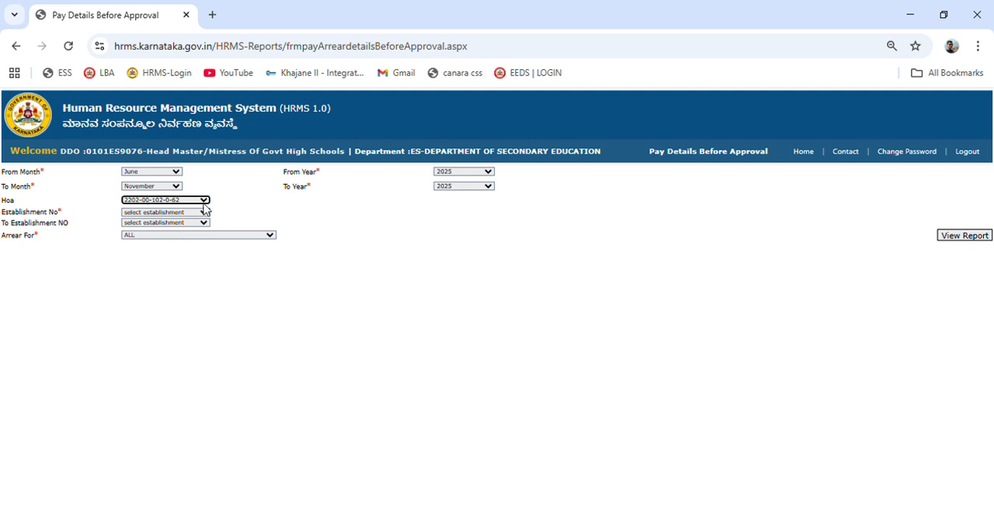
left_click(176, 212)
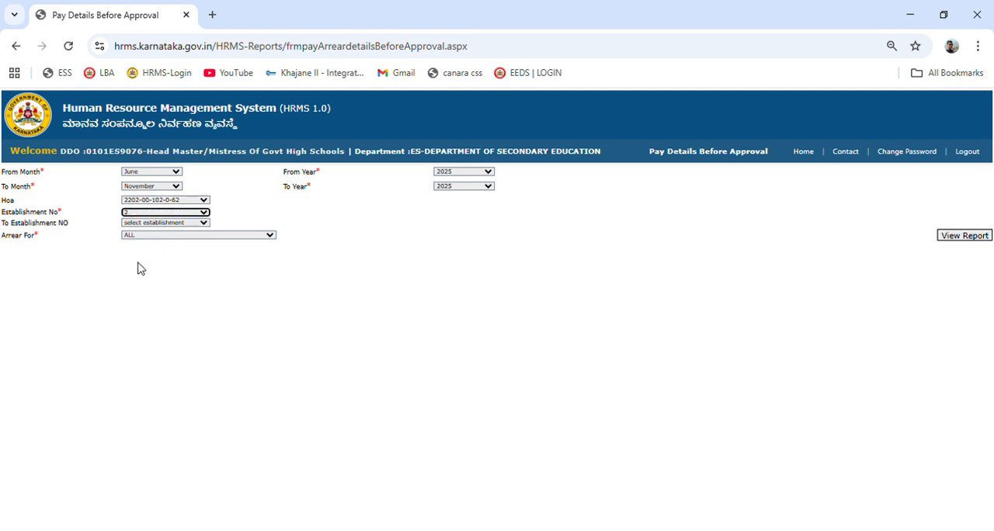
left_click(178, 223)
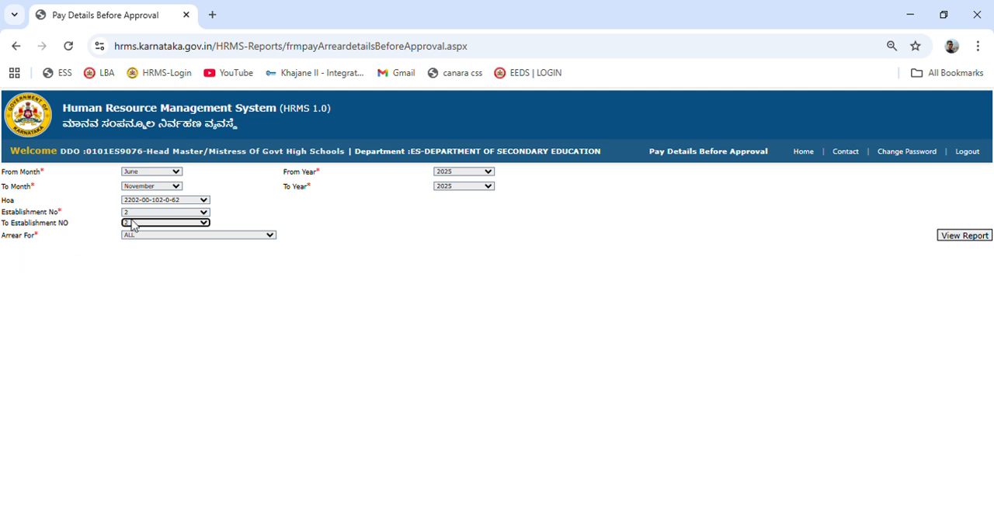
Restrict the report to Promotion Arrear and view it.
left_click(245, 234)
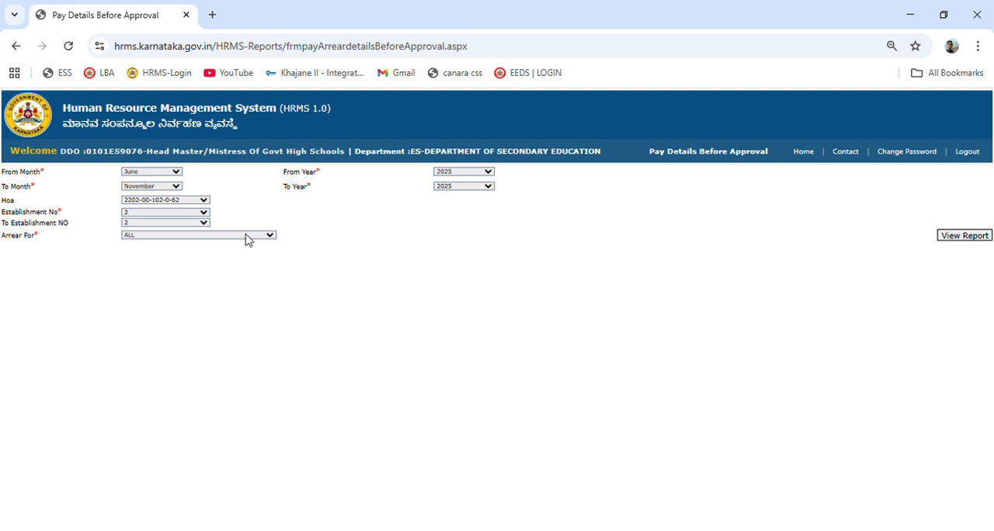
left_click(156, 293)
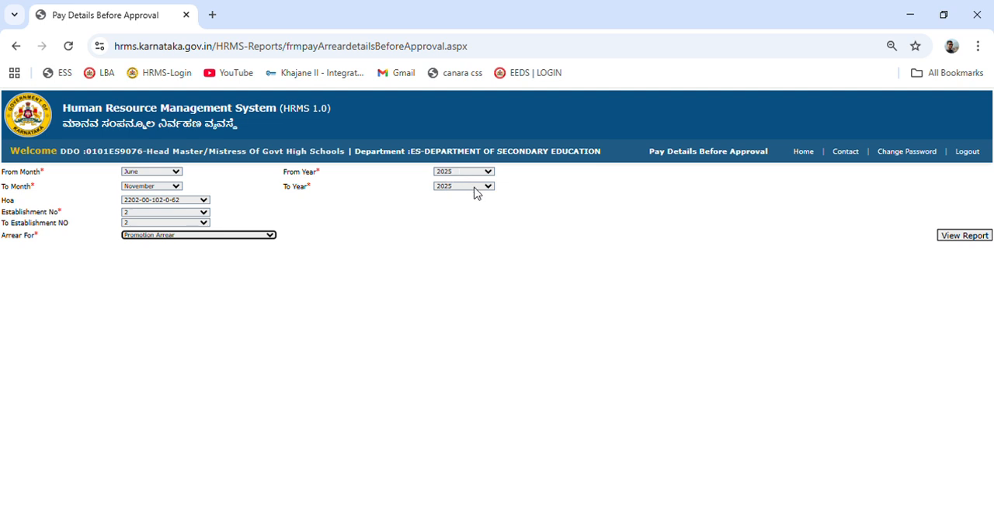
left_click(171, 288)
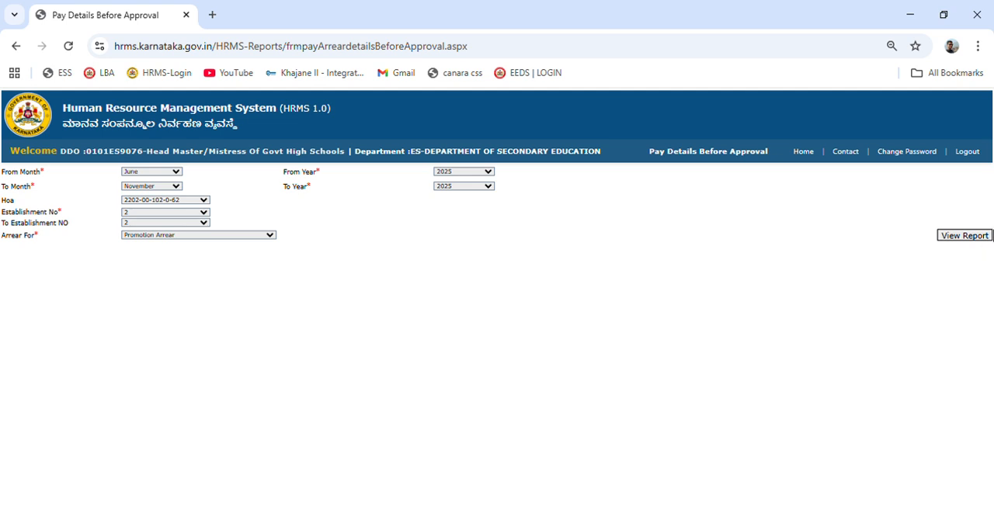
left_click(974, 239)
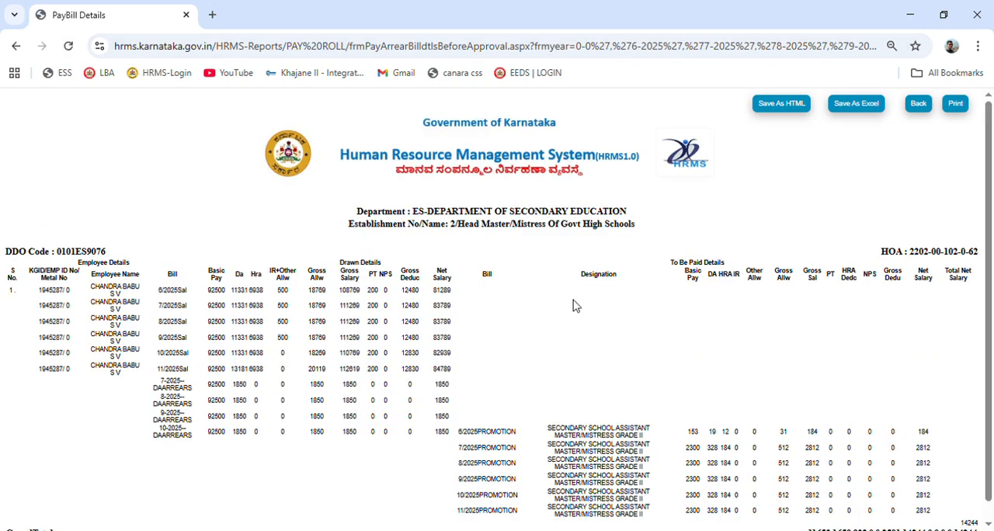
Review the promotion arrear report and its print preview, and save the report as a PDF.
scroll(575, 306, "down", 1)
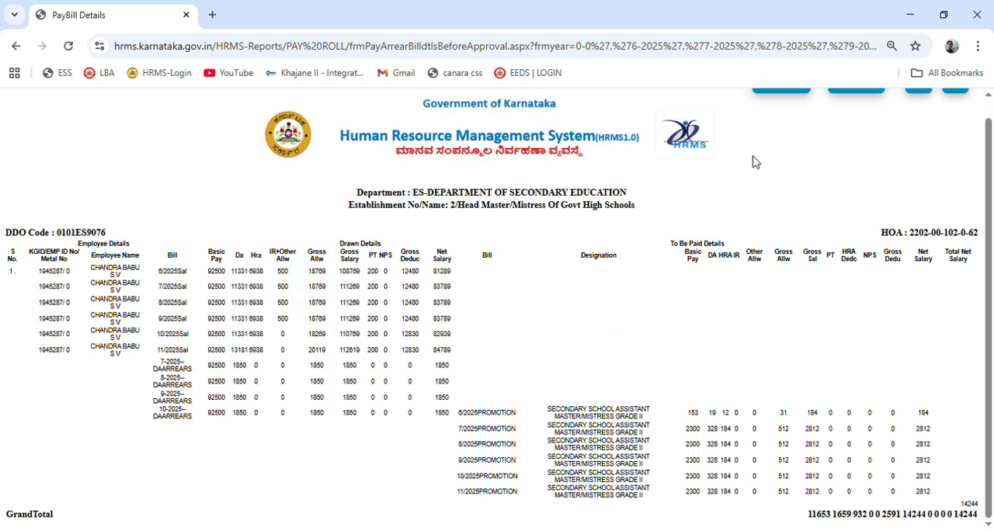
scroll(841, 125, "up", 1)
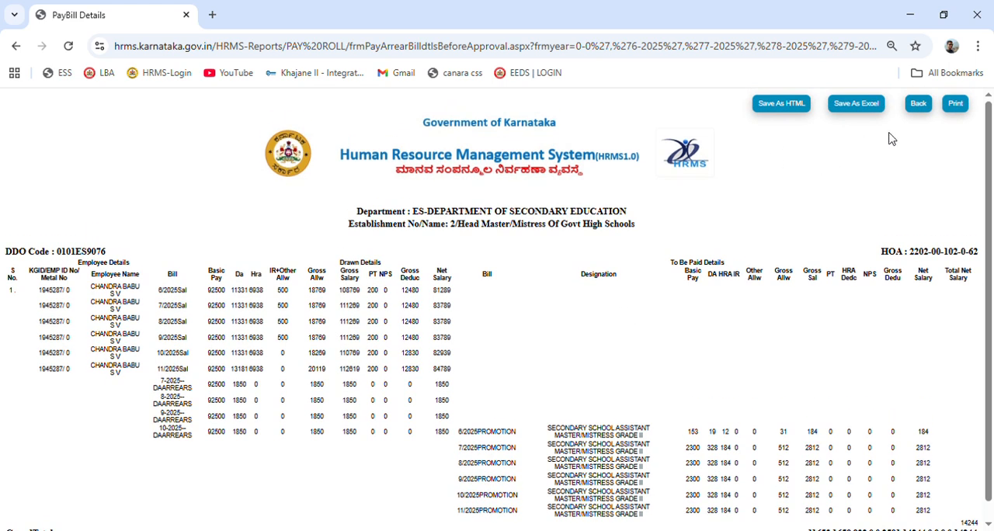
left_click(956, 104)
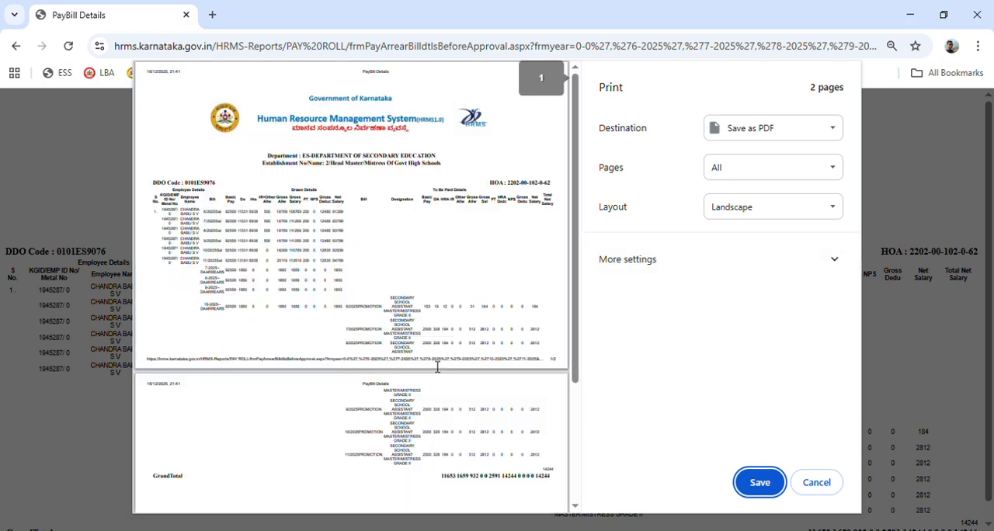
scroll(412, 352, "down", 3)
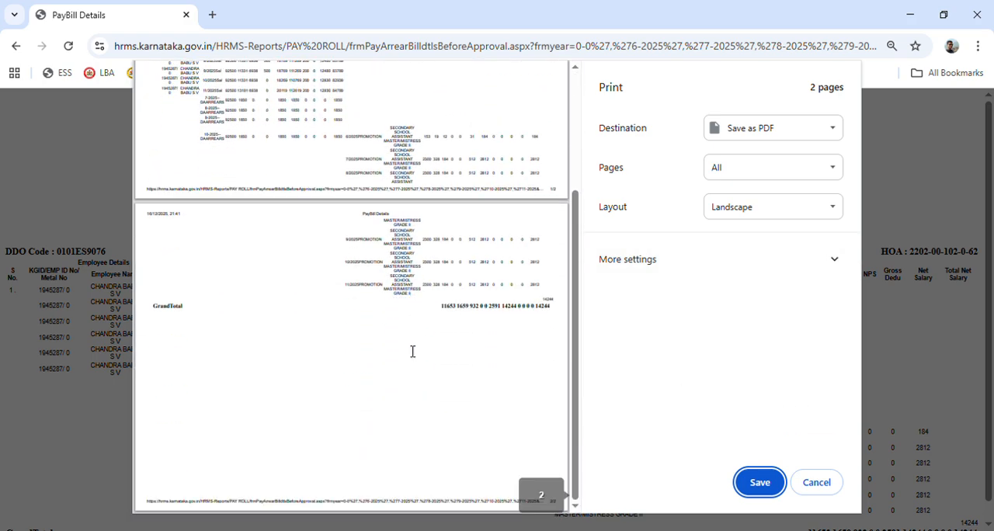
scroll(413, 352, "up", 5)
left_click(761, 483)
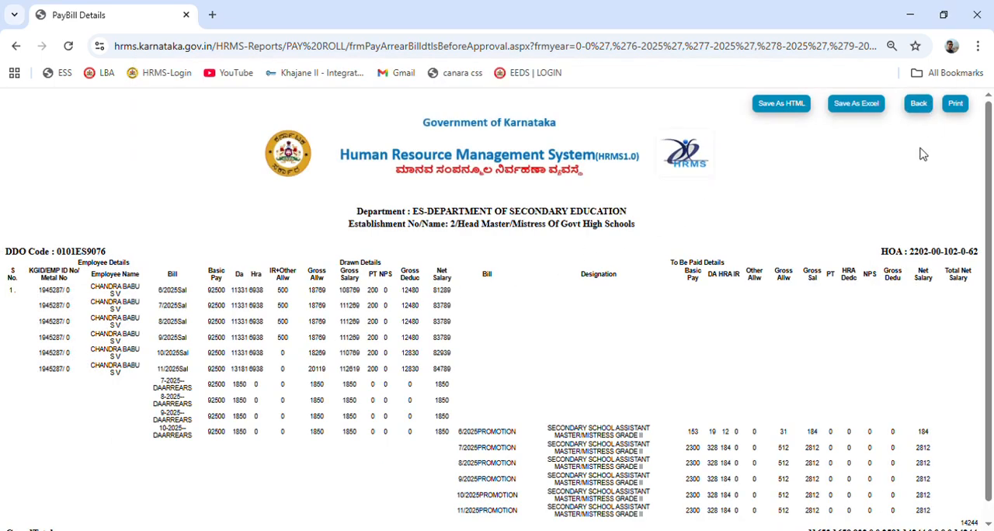
Examine the drawn and to-be-paid details down to the grand total, and return to the report selection form.
scroll(643, 288, "down", 1)
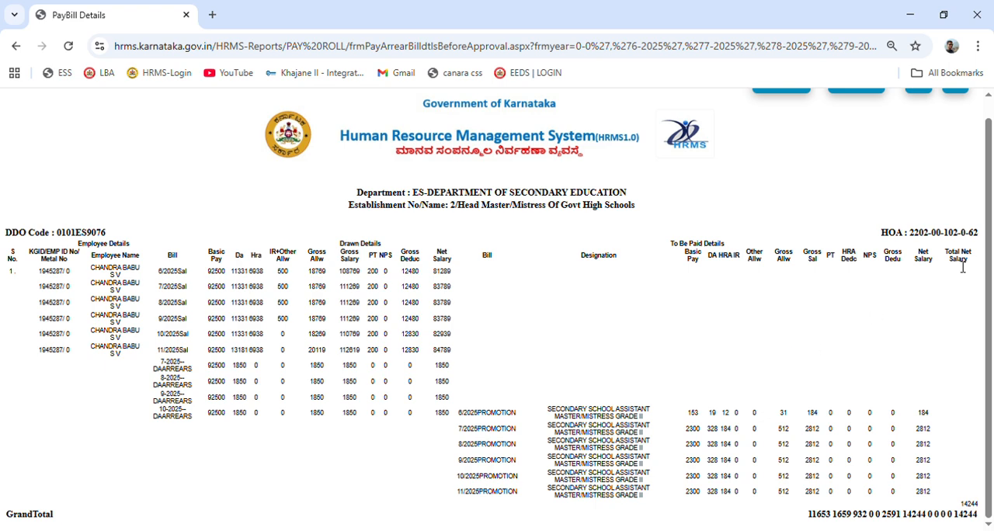
scroll(889, 156, "up", 1)
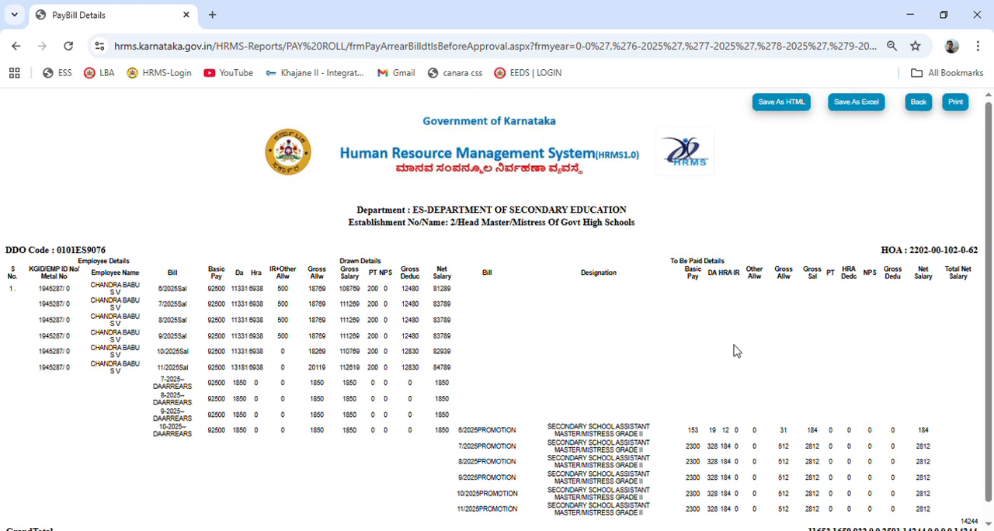
scroll(728, 349, "down", 1)
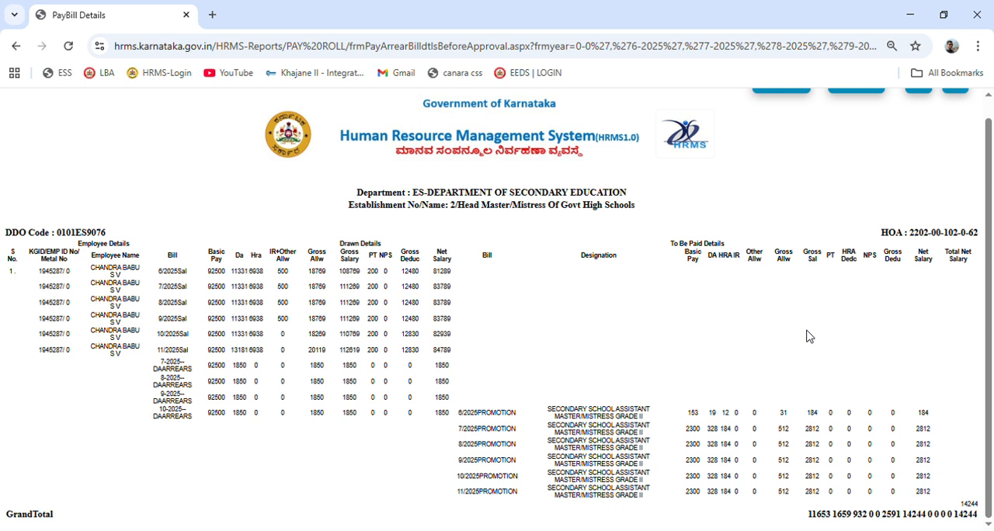
scroll(807, 335, "up", 1)
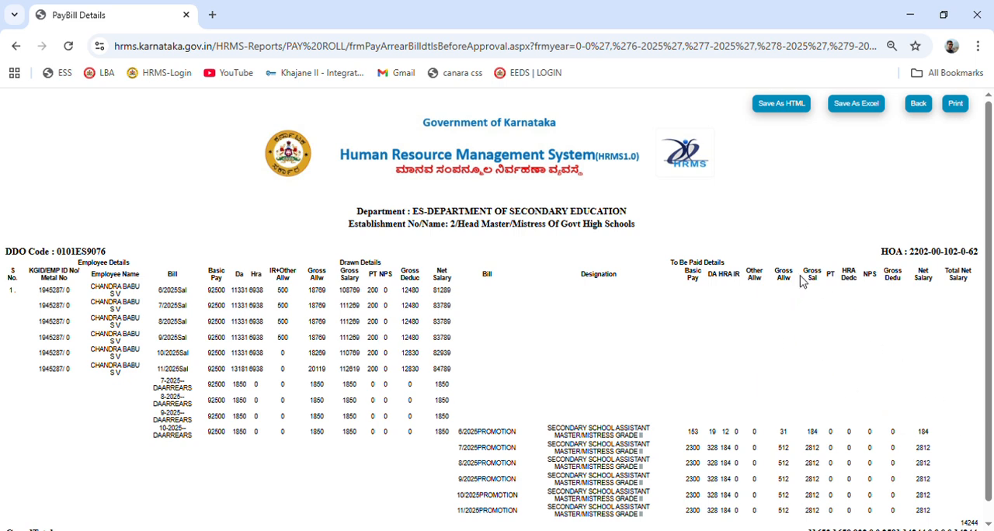
scroll(887, 223, "down", 1)
scroll(888, 225, "up", 1)
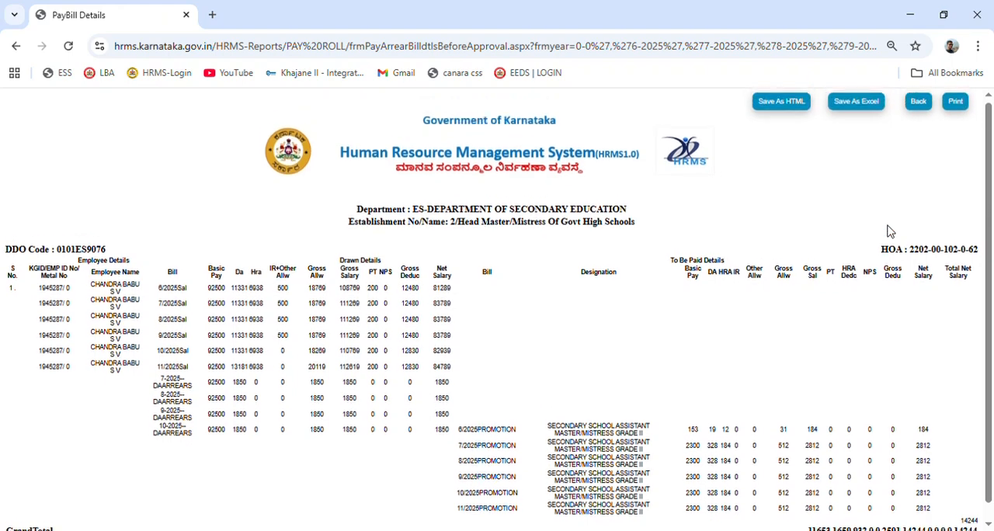
left_click(922, 105)
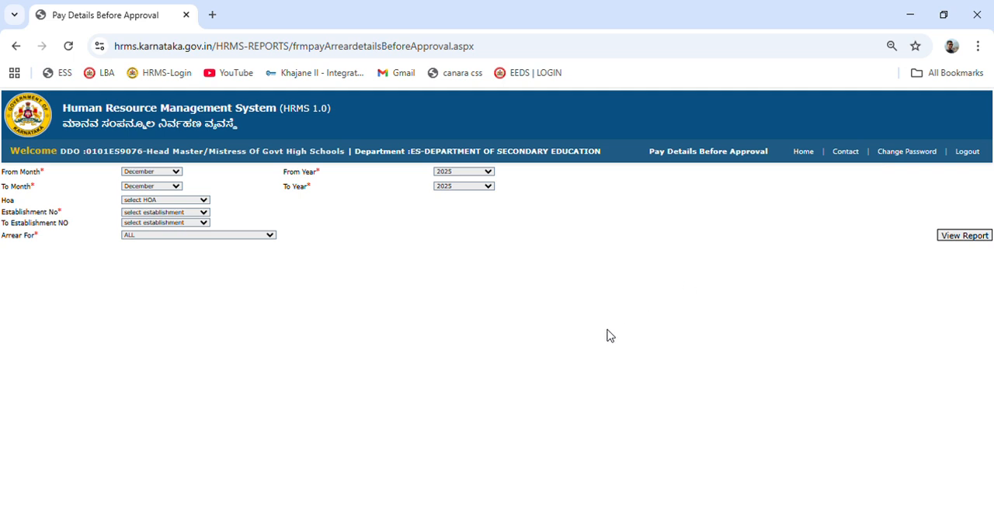
Return to the home page and open the Send/Approve Arrears Bills To K2 form.
left_click(812, 159)
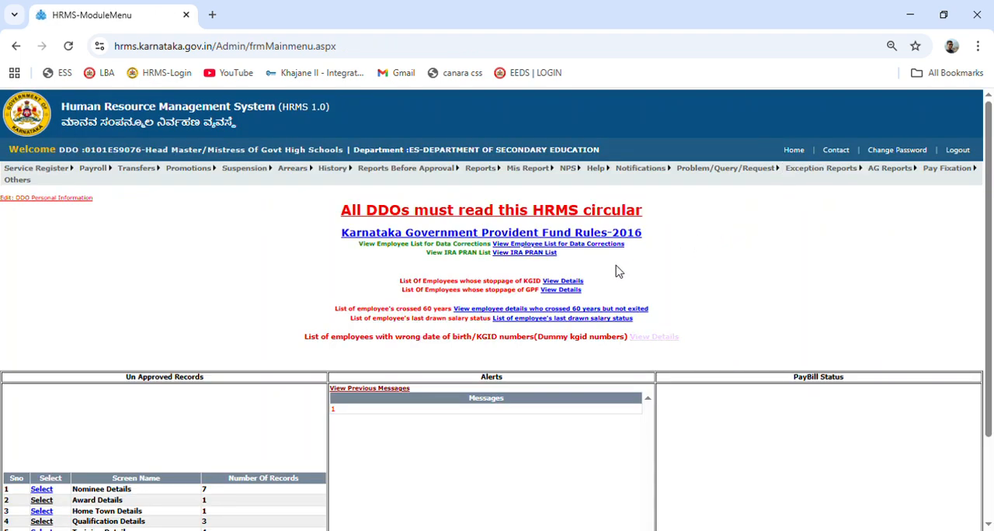
mouse_move(296, 171)
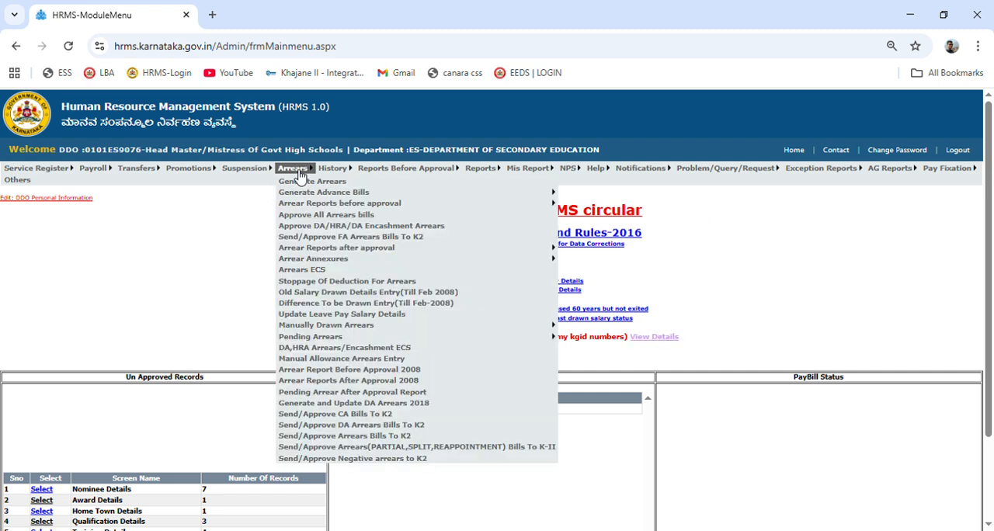
mouse_move(361, 329)
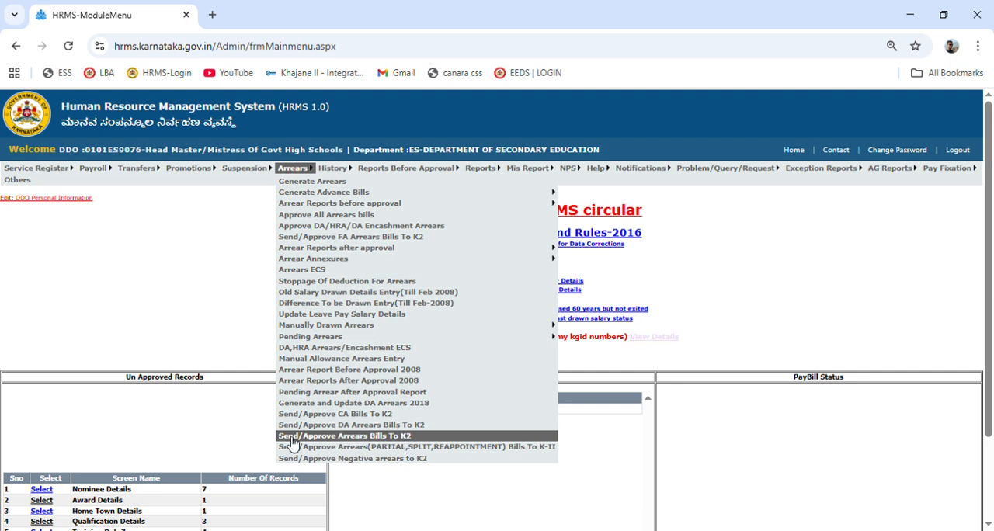
left_click(403, 437)
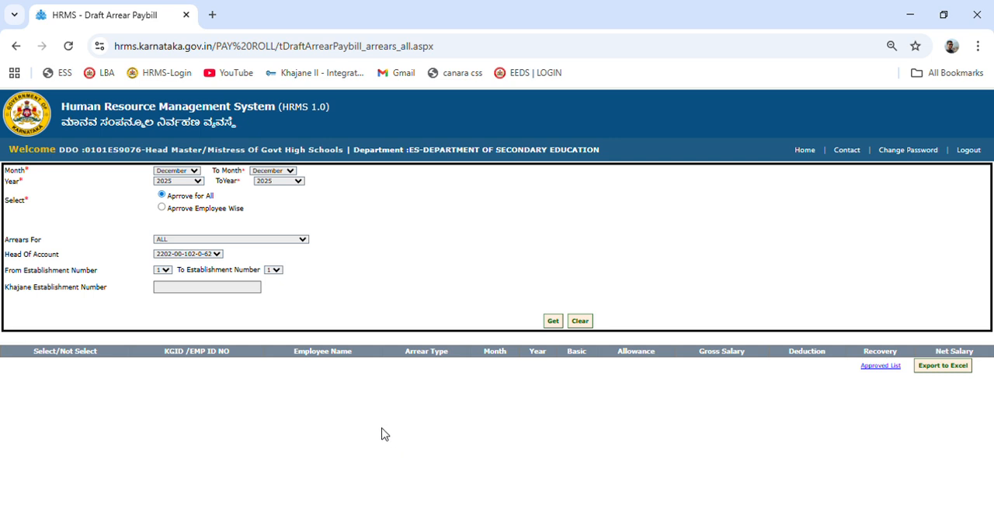
Set the bill period from June to November 2025 and restrict the arrears to PROMOTION.
left_click(194, 170)
left_click(184, 270)
left_click(272, 355)
left_click(182, 304)
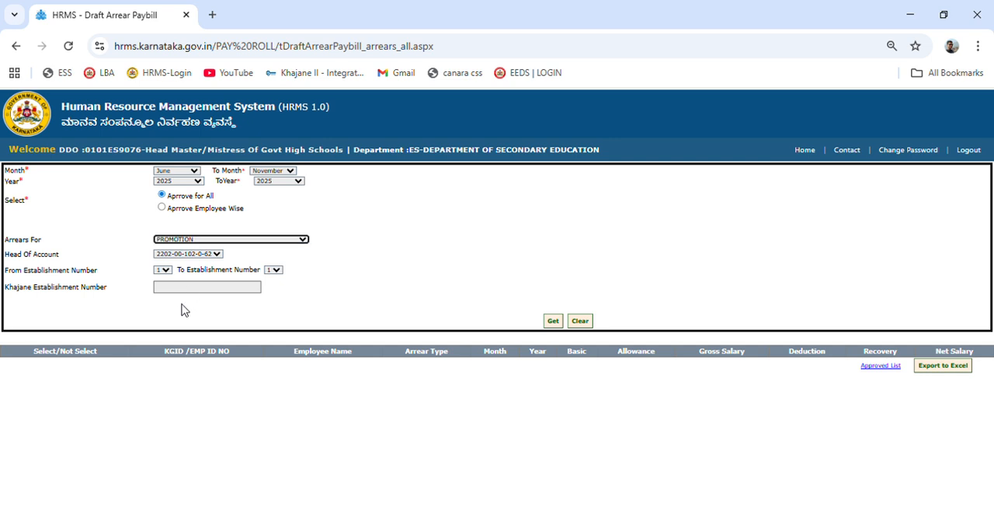
left_click(356, 277)
Set the from, to and Khajane establishment numbers to 2, and retrieve the unapproved arrear records.
left_click(163, 270)
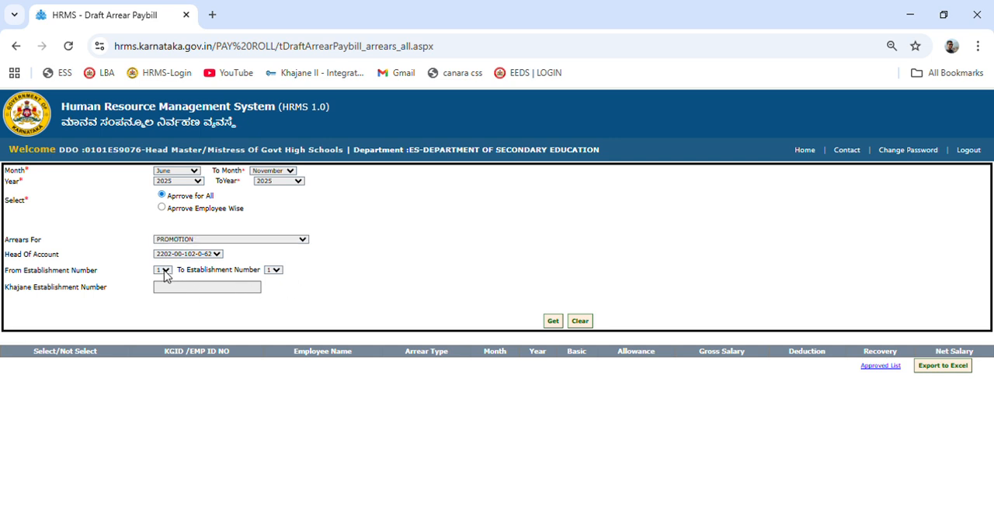
left_click(167, 309)
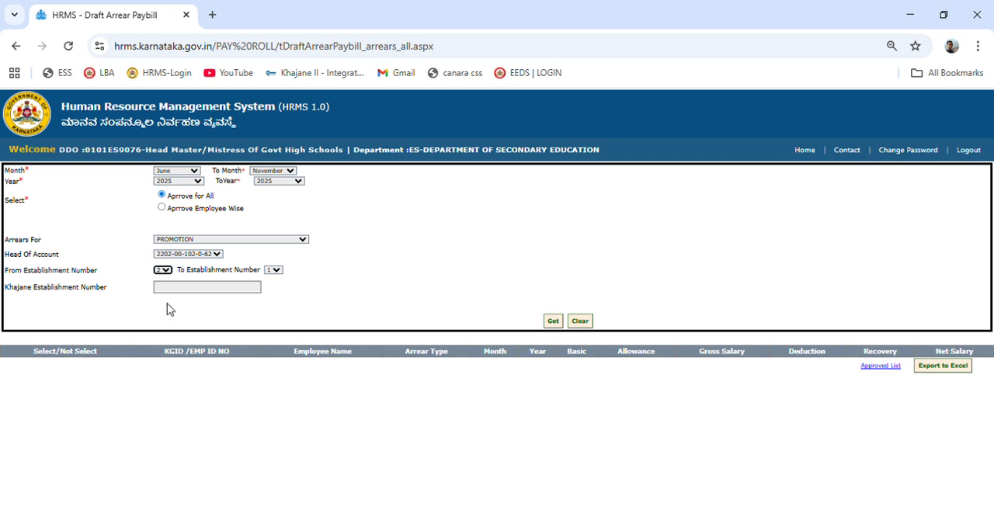
left_click(272, 270)
left_click(269, 305)
left_click(237, 289)
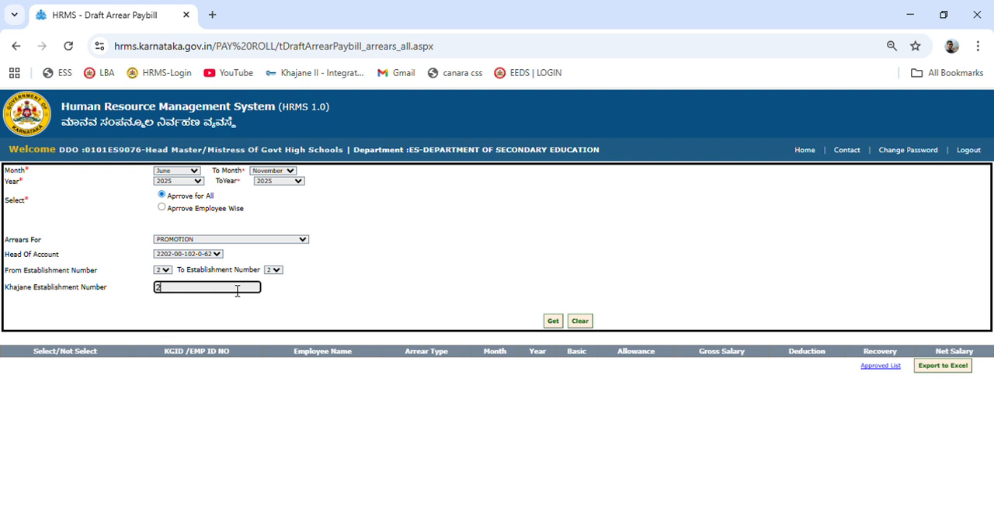
left_click(357, 446)
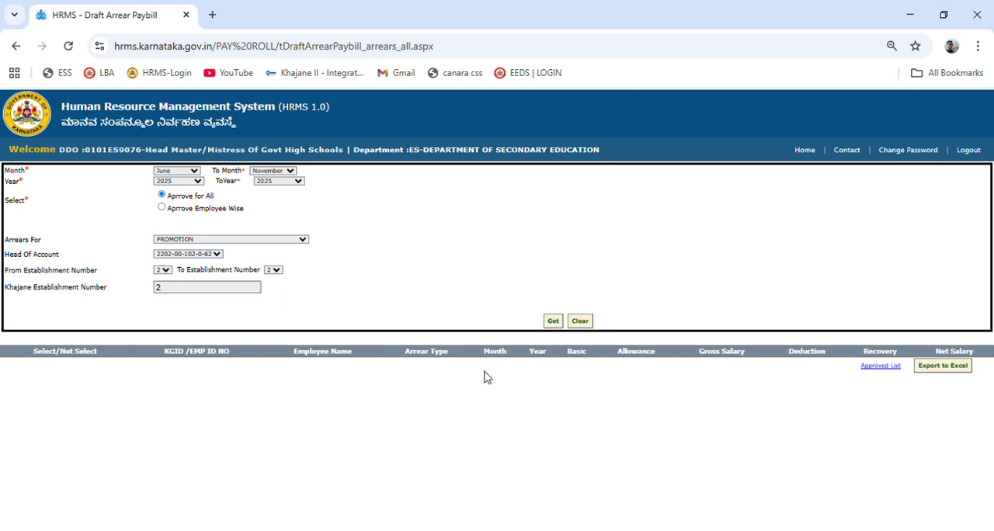
left_click(553, 322)
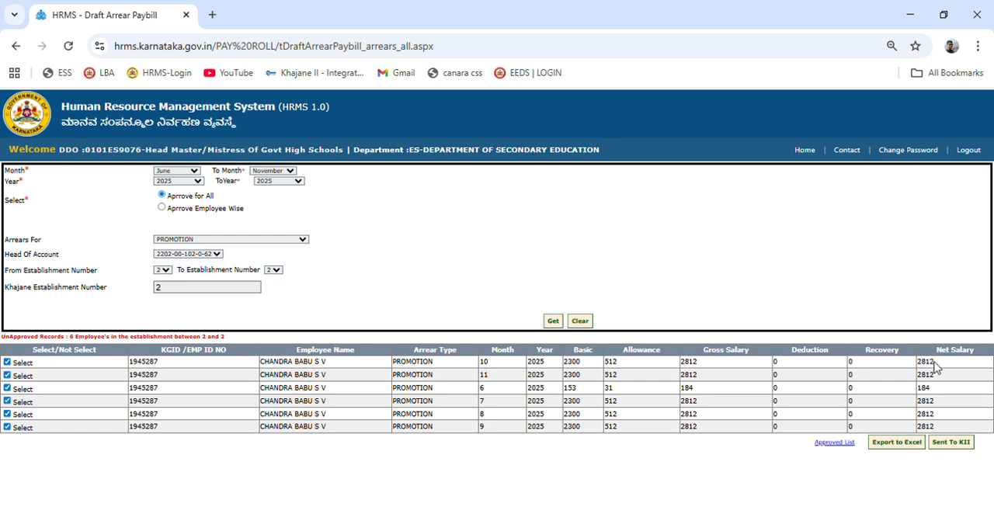
Approve and send the selected promotion arrear records to KII, and copy the generated paybill number.
left_click(953, 448)
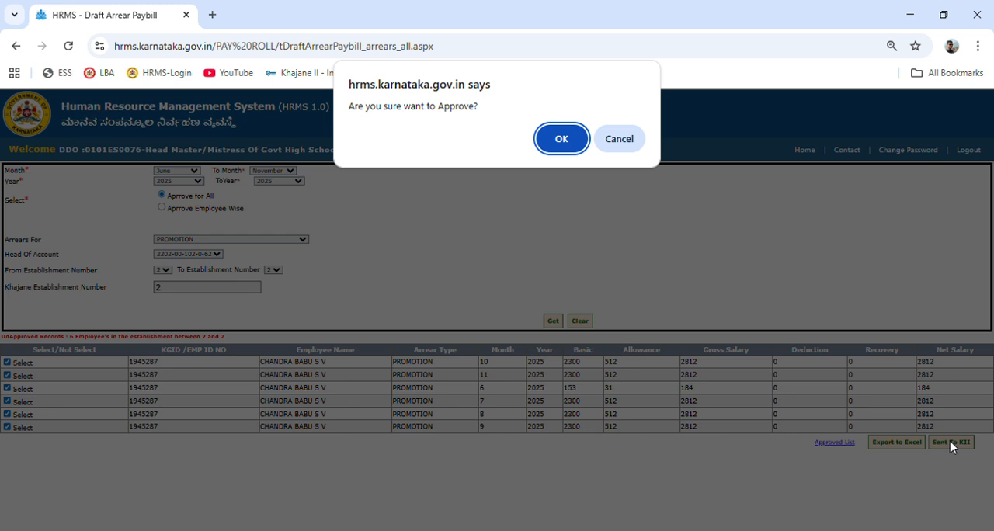
left_click(573, 139)
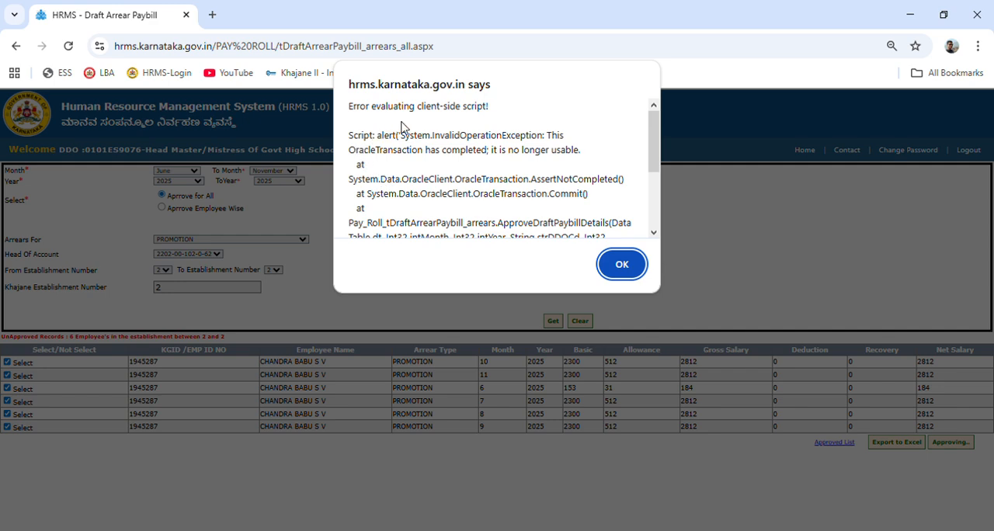
scroll(477, 126, "down", 3)
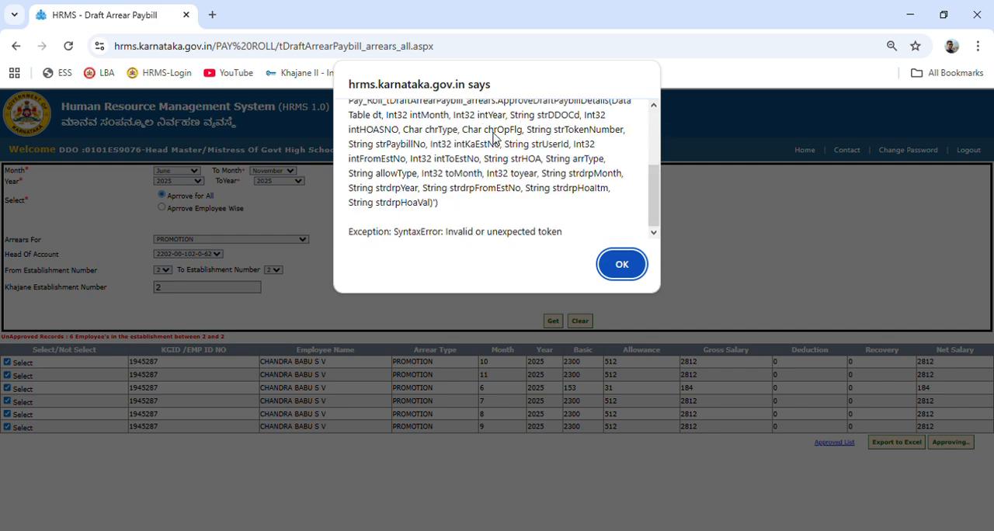
left_click(617, 263)
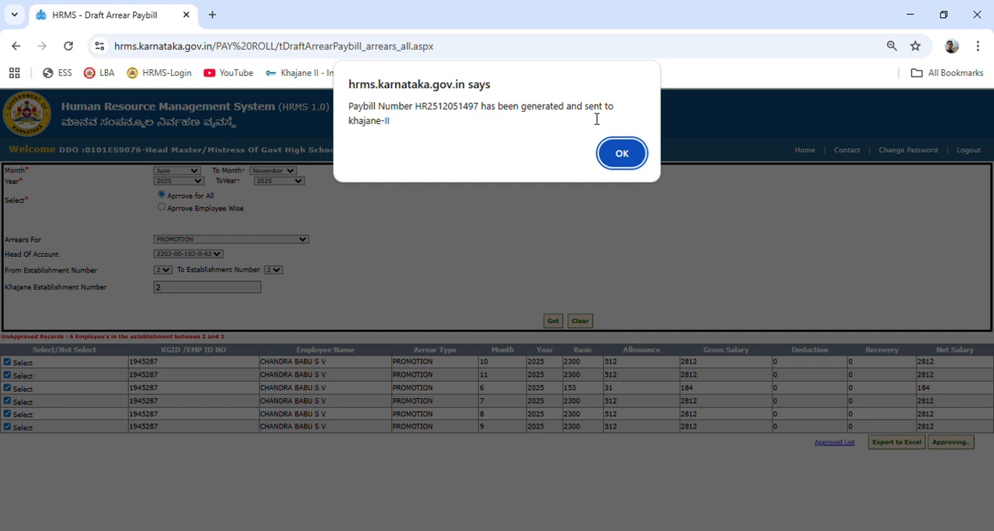
left_click_drag(421, 115, 483, 111)
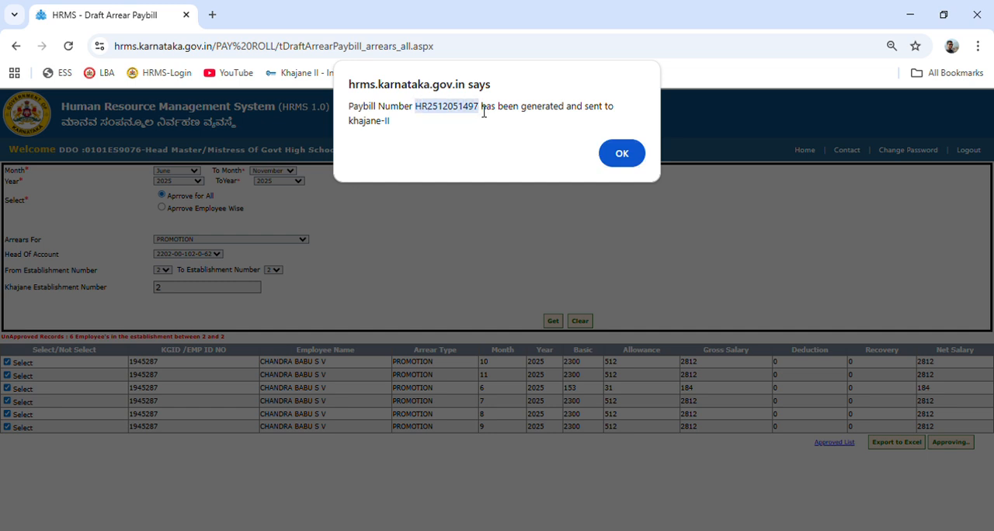
left_click(619, 160)
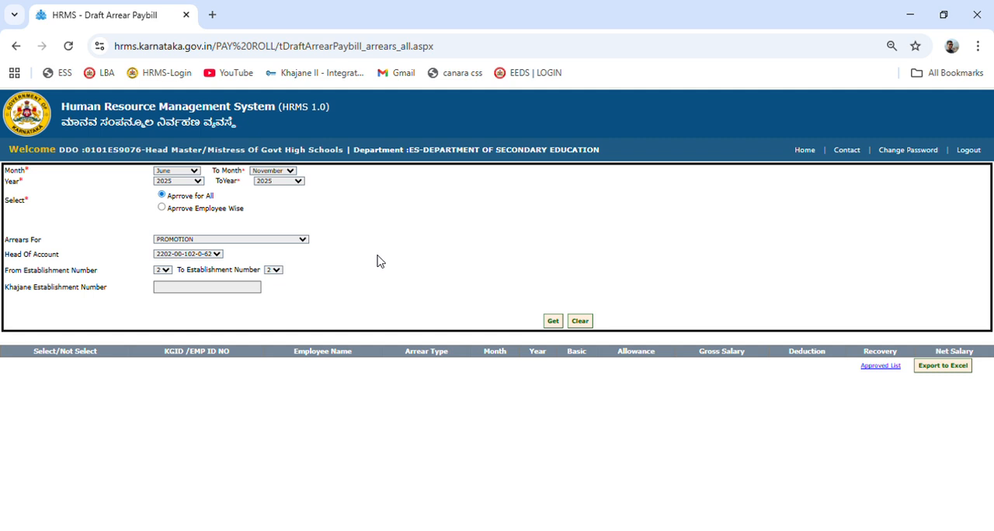
Check for unapproved promotion arrears employee-wise, using Khajane establishment number 2 and the employee's KGID number.
left_click(194, 292)
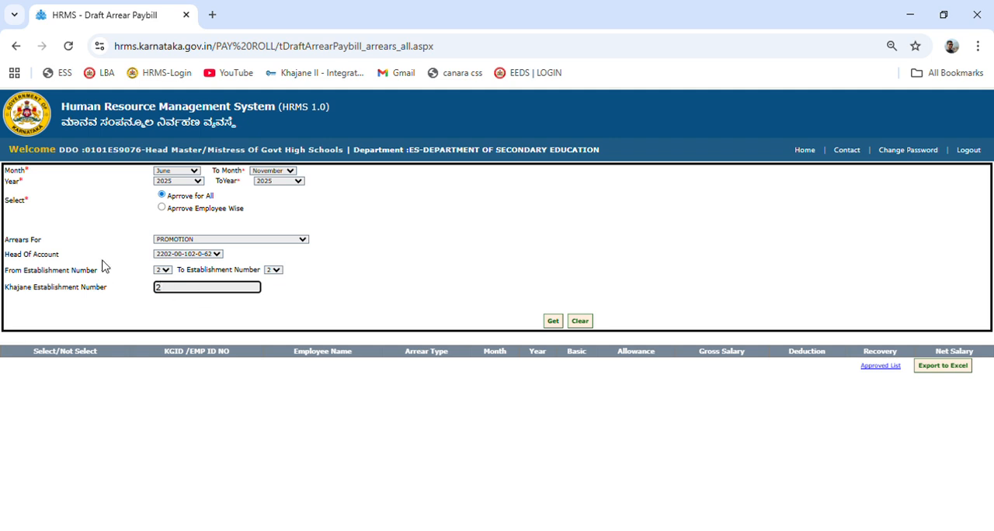
left_click(162, 208)
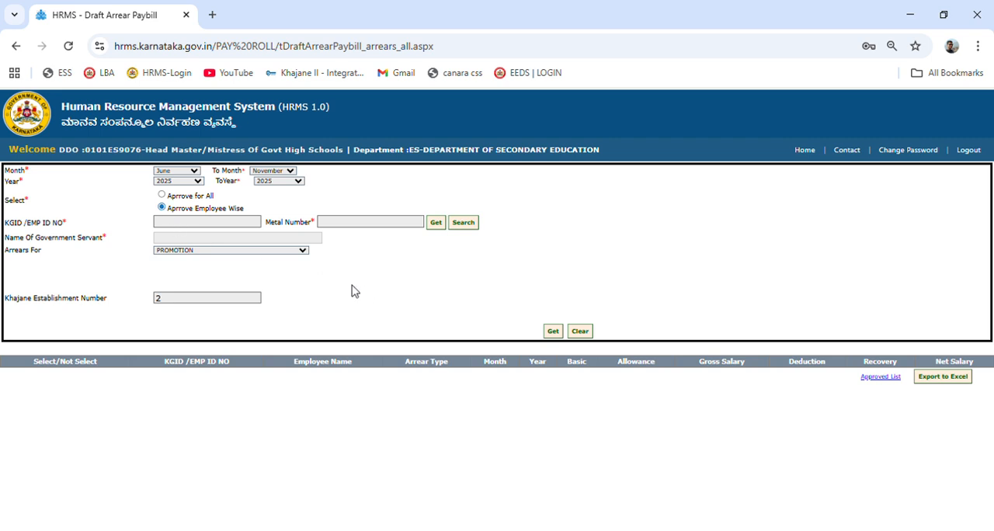
left_click(190, 226)
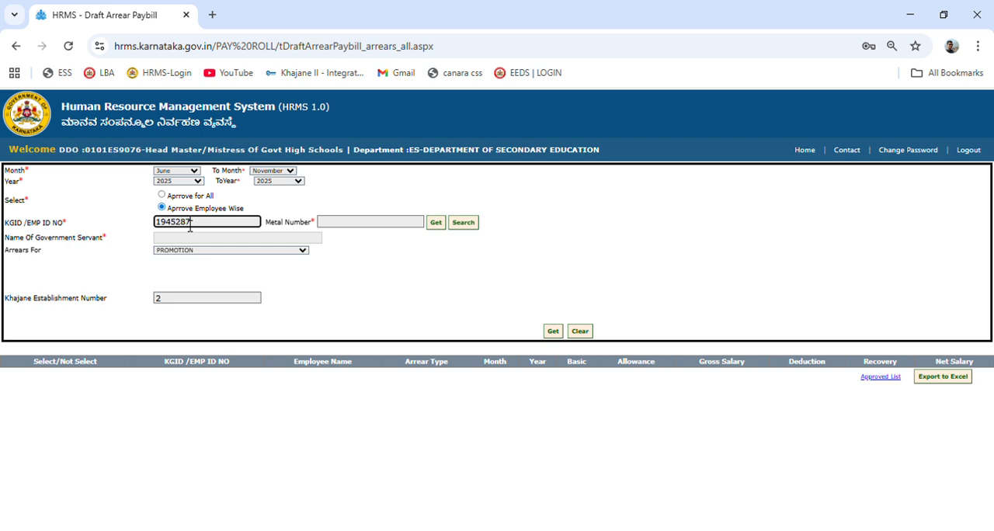
left_click(435, 227)
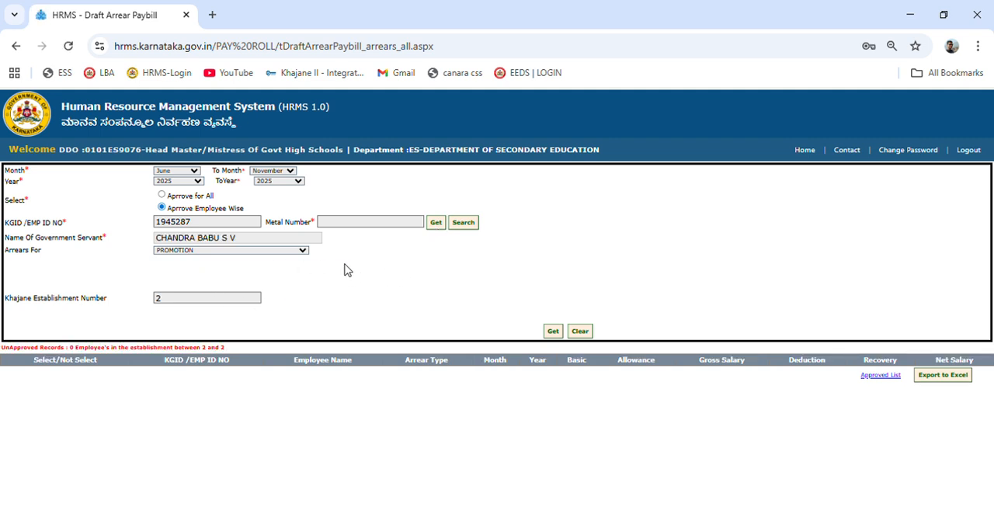
left_click(555, 331)
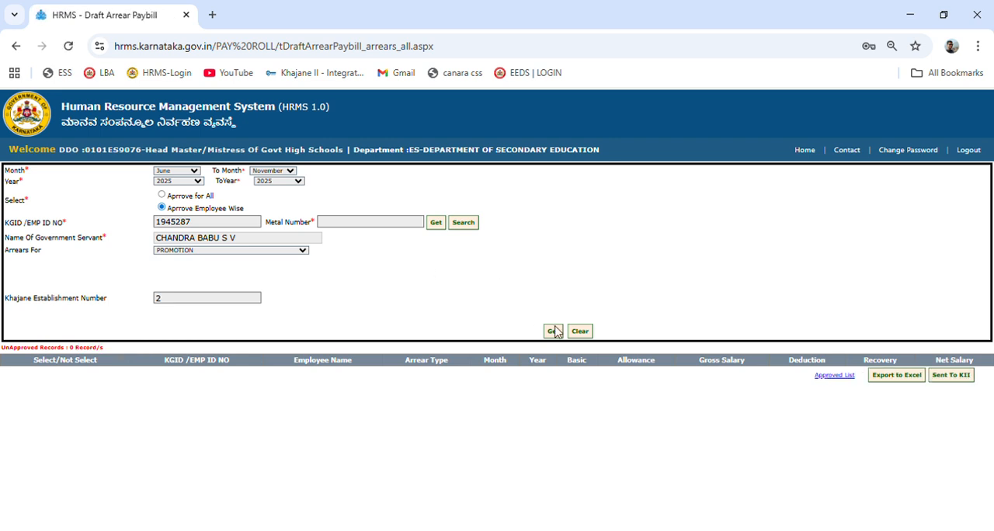
left_click(551, 334)
Check the unapproved records again under the approve-for-all option, and view the approved list.
left_click(162, 196)
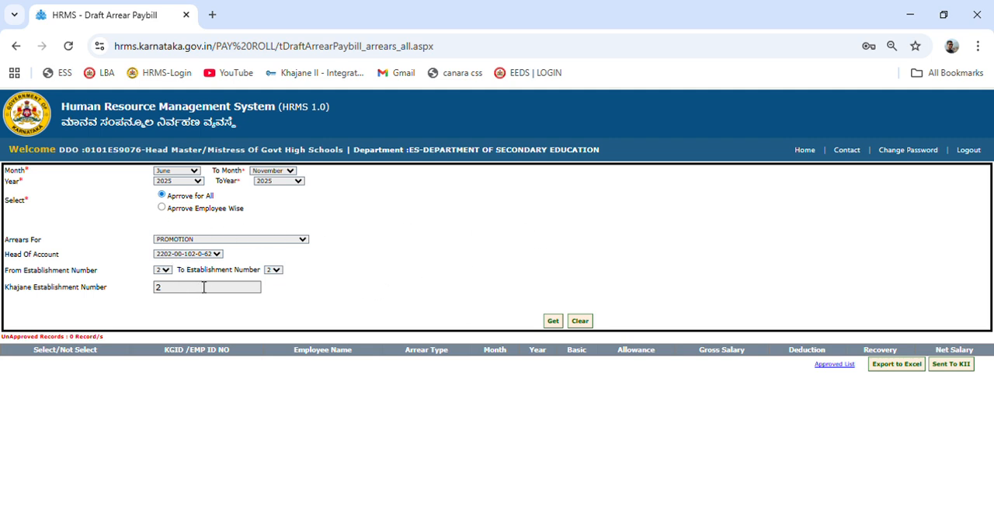
left_click(553, 322)
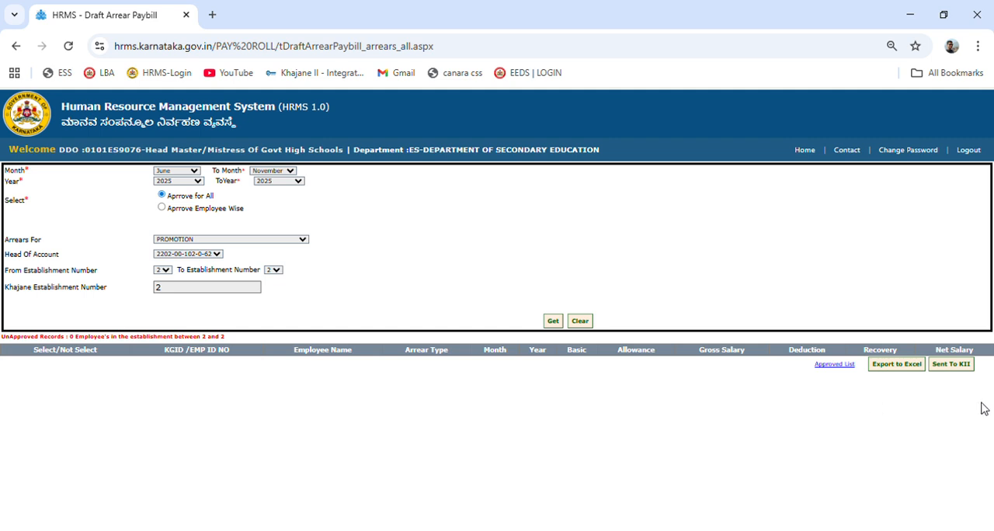
left_click(835, 367)
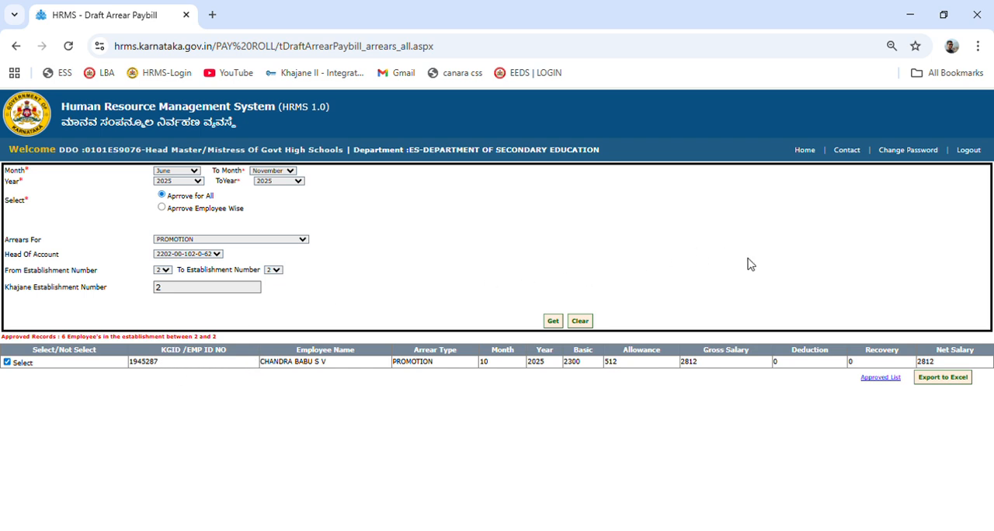
left_click(882, 379)
Open the KII Paybill Status Report from the home page and look over the received and not-received bill sections.
left_click(810, 155)
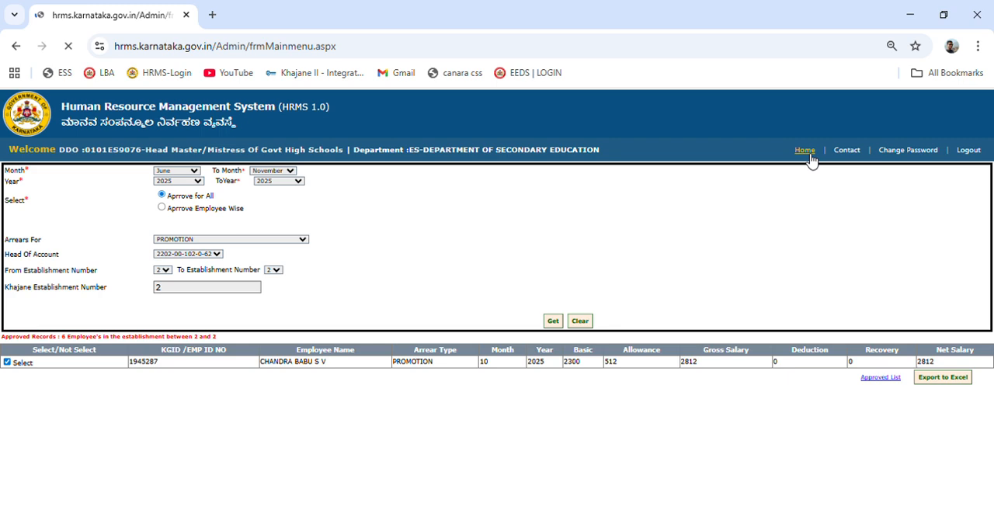
mouse_move(35, 168)
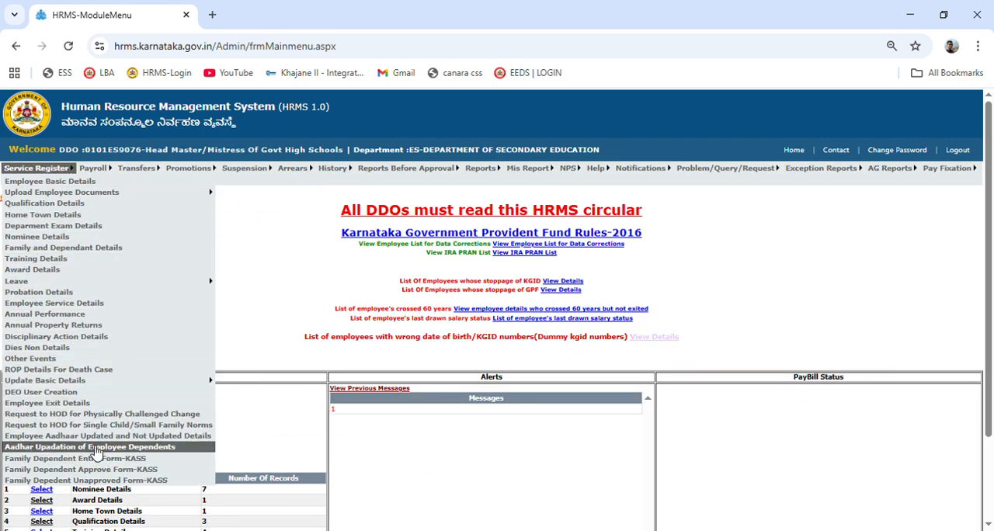
mouse_move(93, 168)
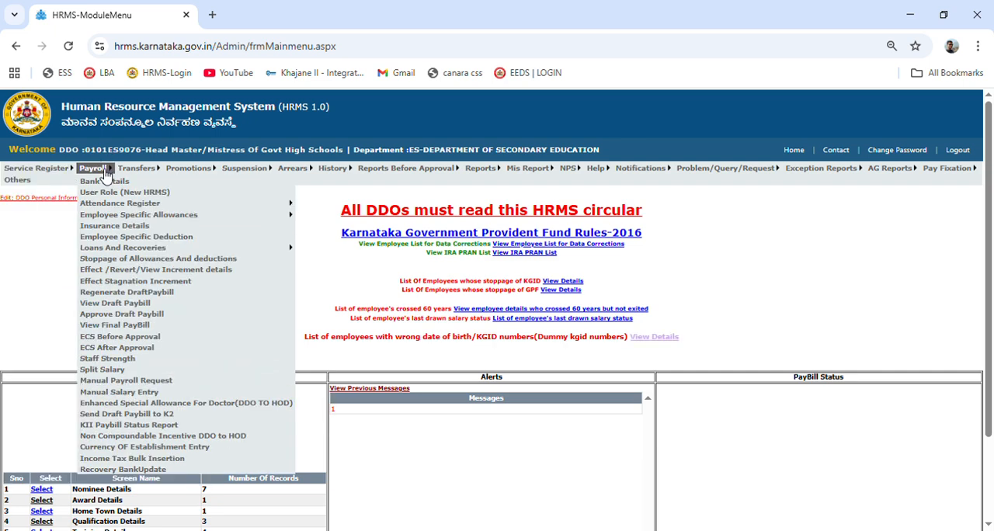
left_click(171, 428)
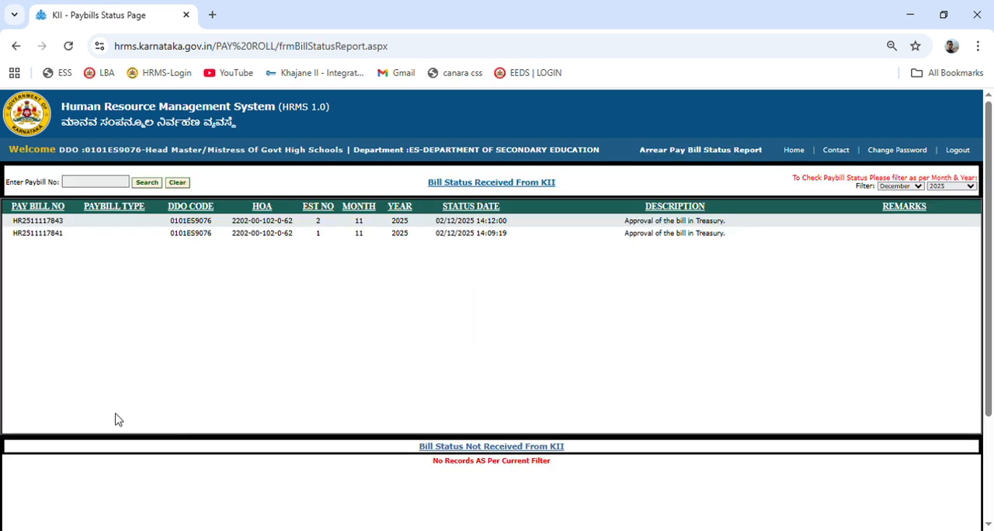
scroll(399, 329, "down", 2)
scroll(435, 310, "up", 1)
scroll(435, 310, "up", 1)
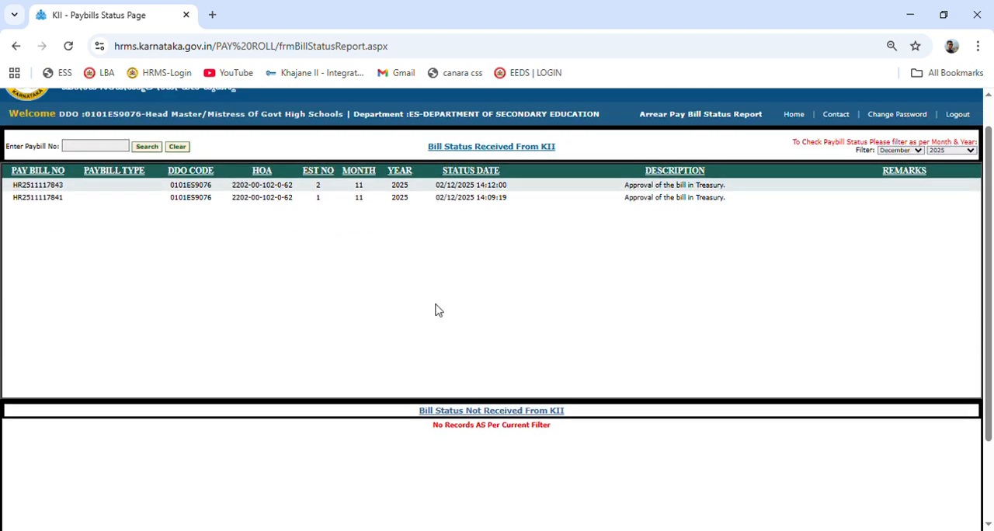
Search the status report for the copied paybill number and examine the arrear bill's status details.
left_click(92, 187)
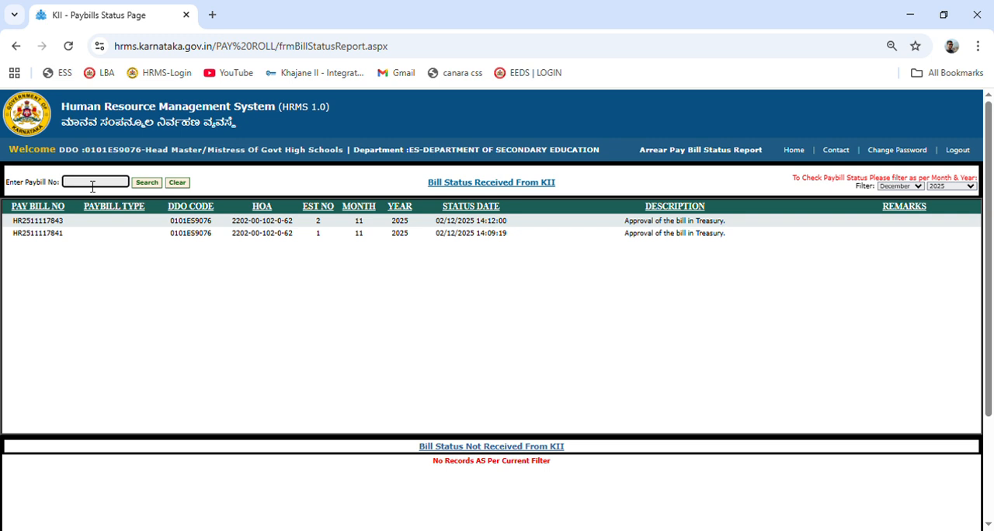
key("ctrl+v")
left_click(146, 185)
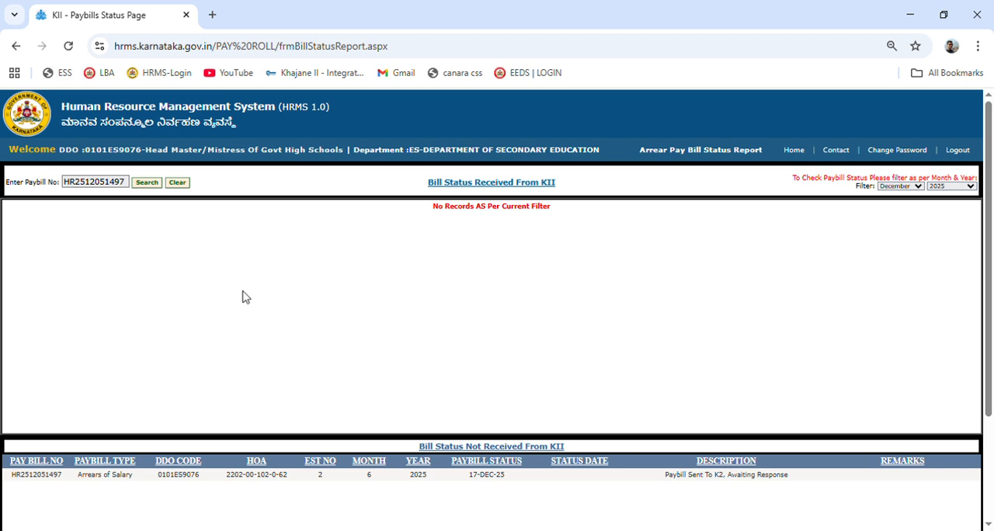
scroll(288, 324, "down", 2)
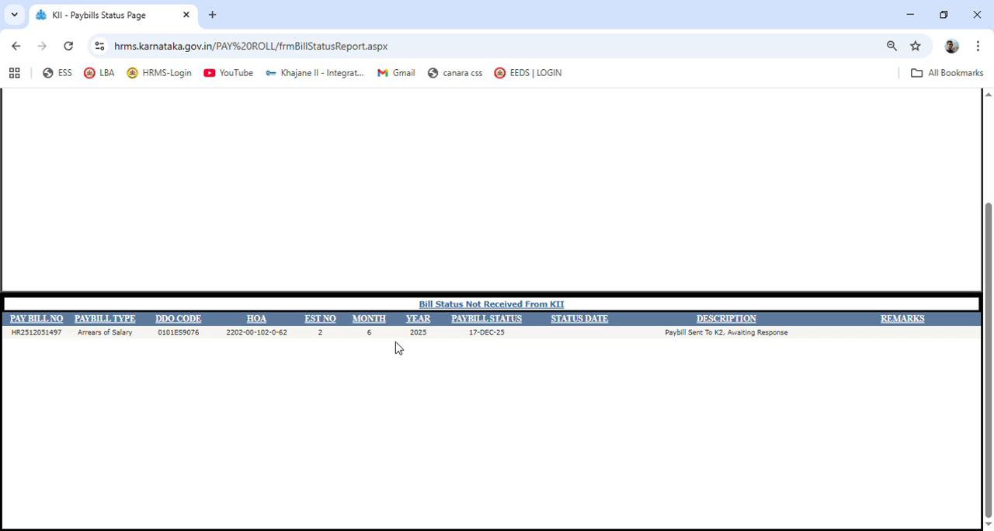
scroll(396, 347, "up", 3)
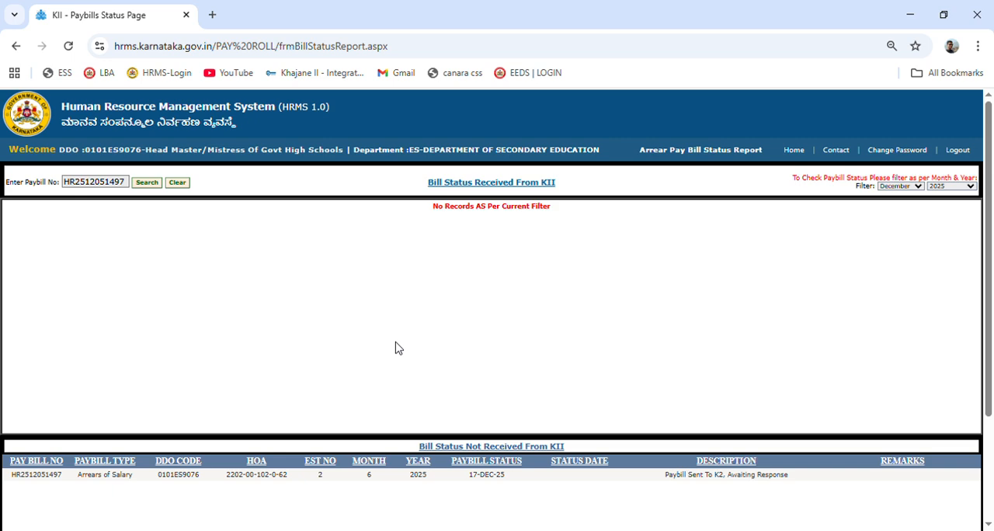
scroll(396, 347, "down", 2)
scroll(396, 347, "up", 2)
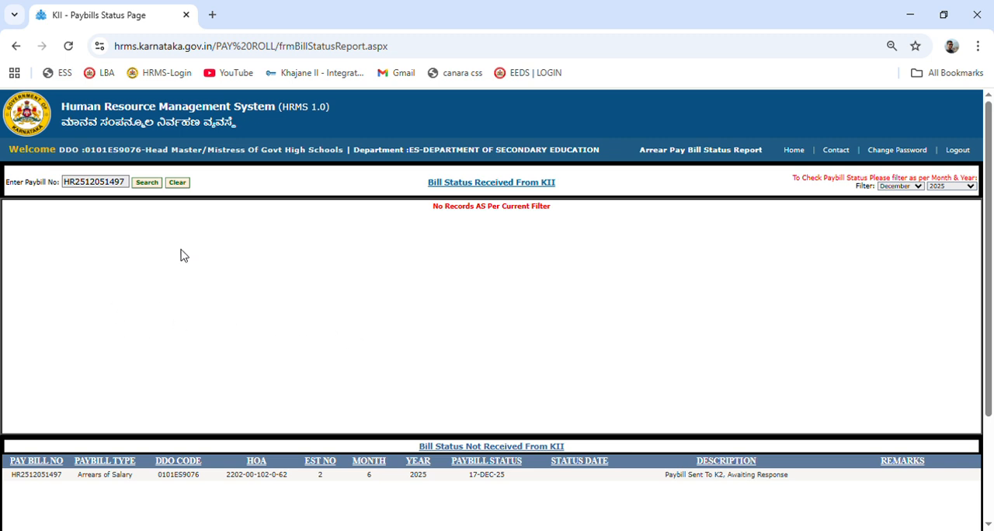